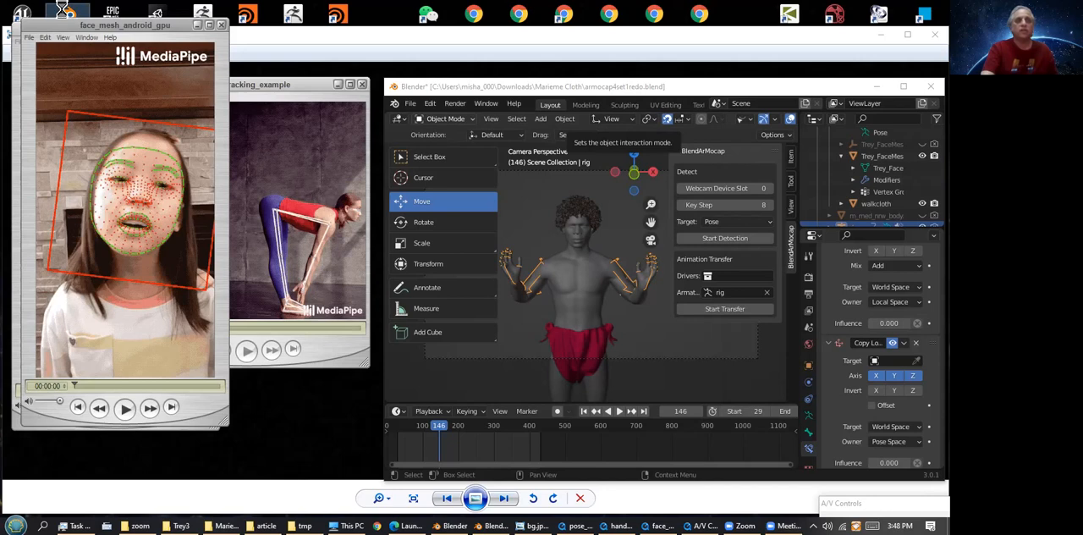
# Check the launch options of the Blender desktop shortcut, including running it as administrator
pyautogui.rightClick(65, 14)
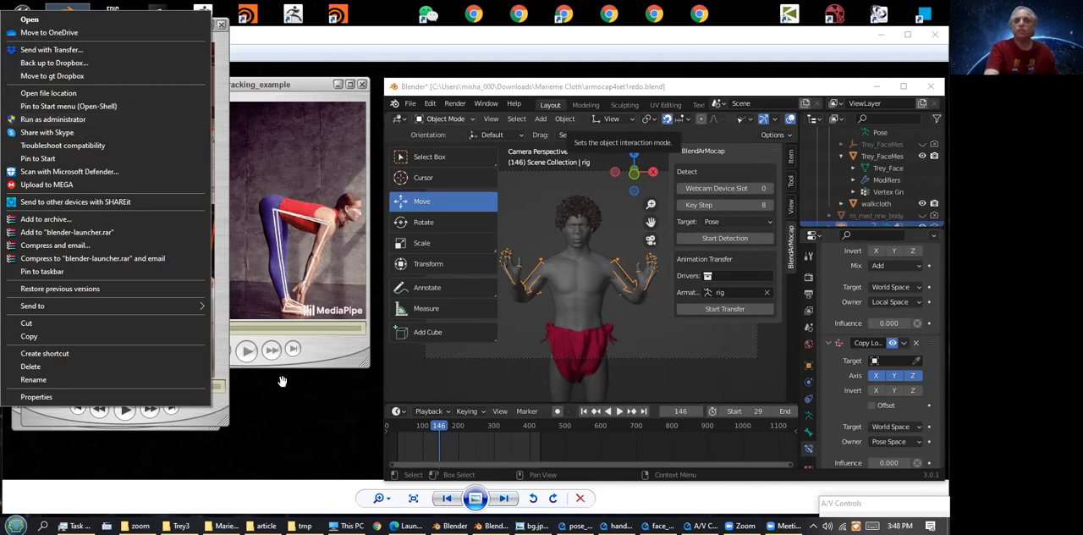
pyautogui.click(777, 90)
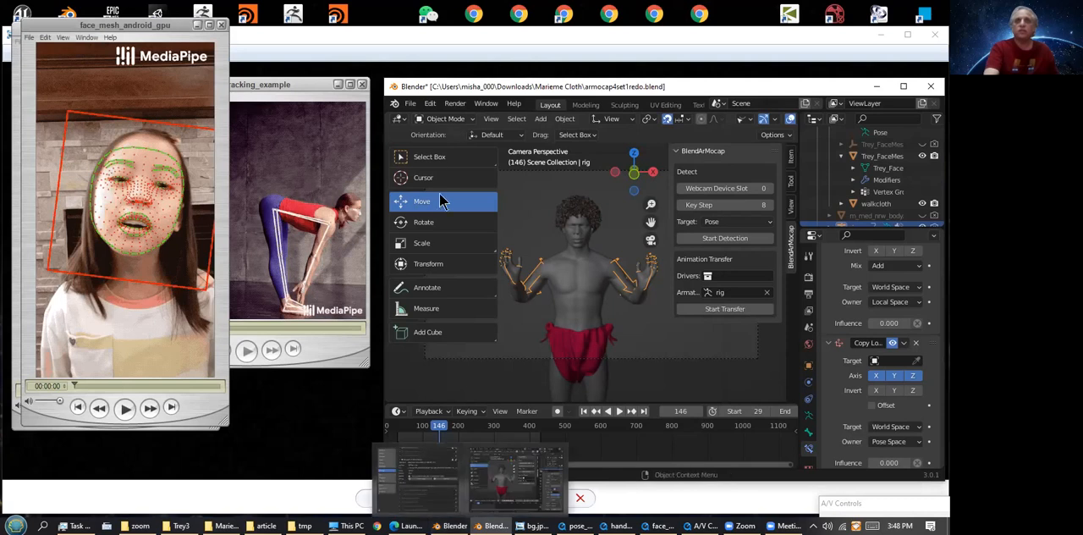
pyautogui.click(432, 106)
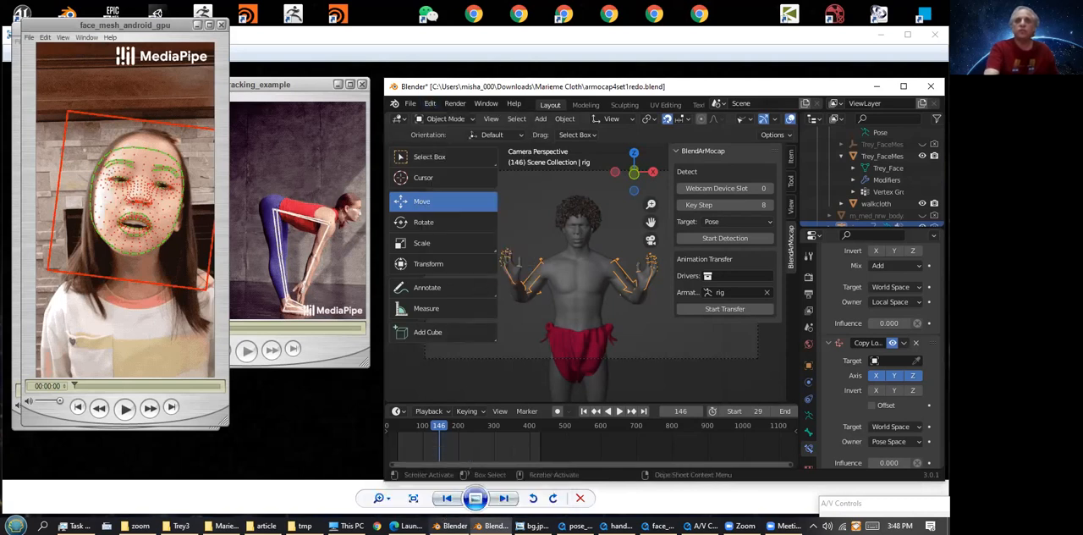
# Review the BlendArMocap entry and its dependency installation option in the add-on preferences, and minimize the preferences window
pyautogui.click(455, 526)
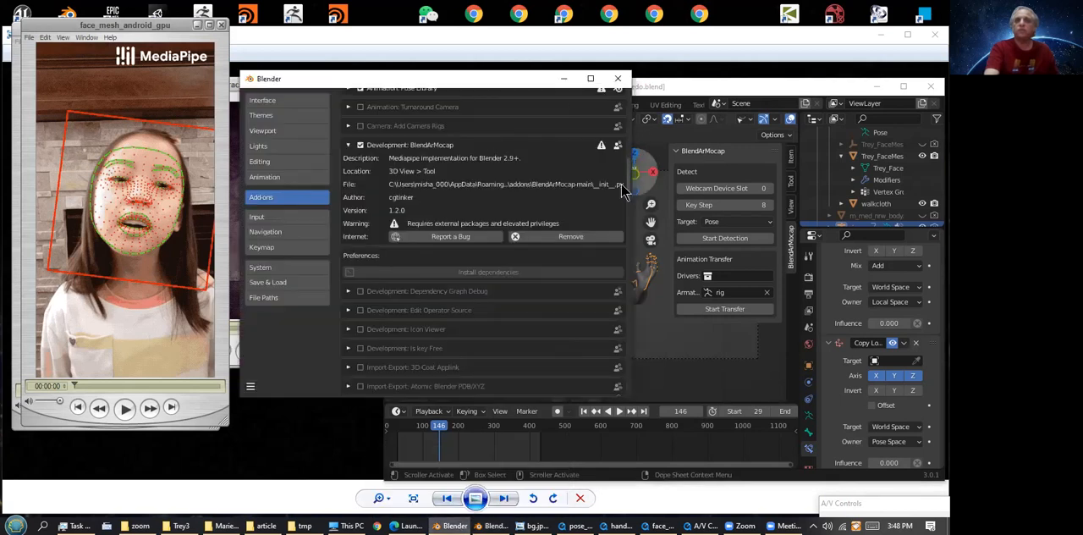
pyautogui.moveTo(629, 165); pyautogui.dragTo(629, 86)
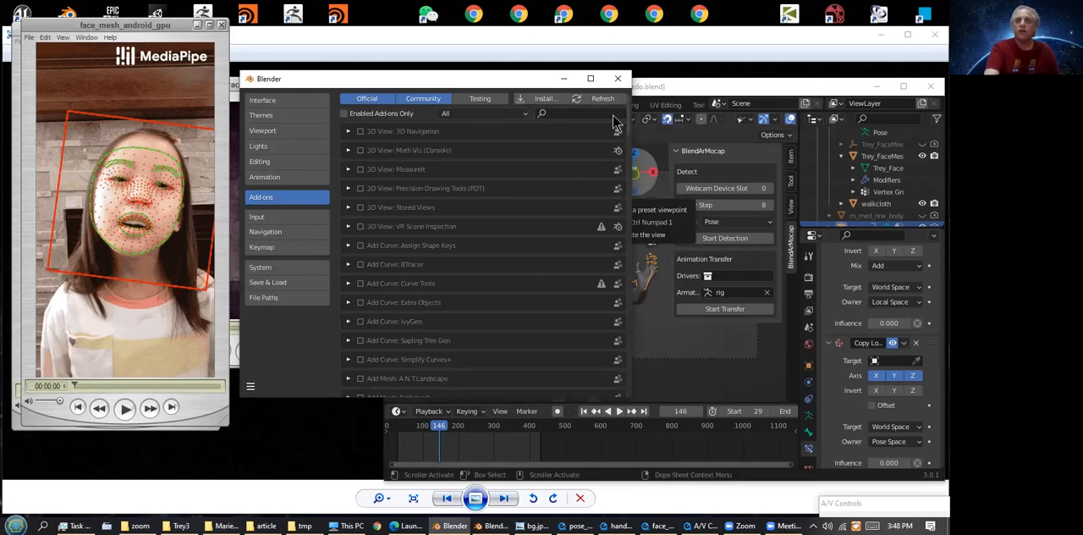
pyautogui.moveTo(628, 106); pyautogui.dragTo(629, 160)
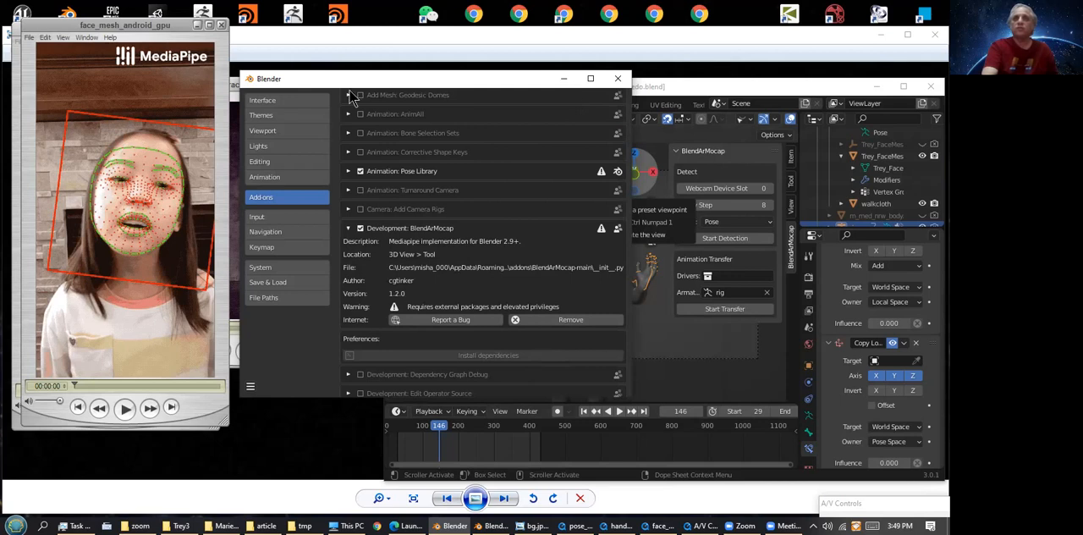
pyautogui.moveTo(576, 81); pyautogui.dragTo(574, 94)
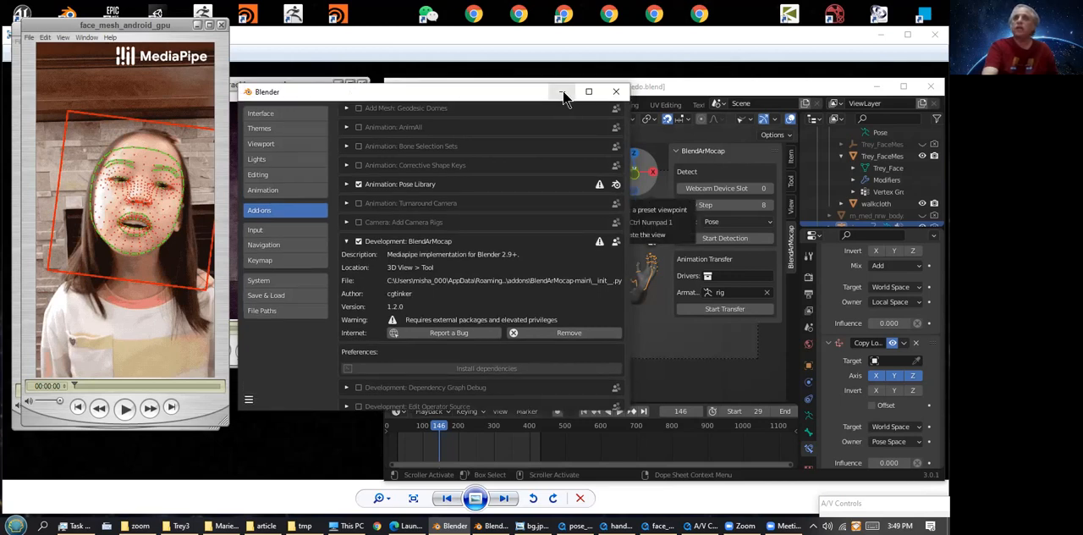
pyautogui.click(563, 94)
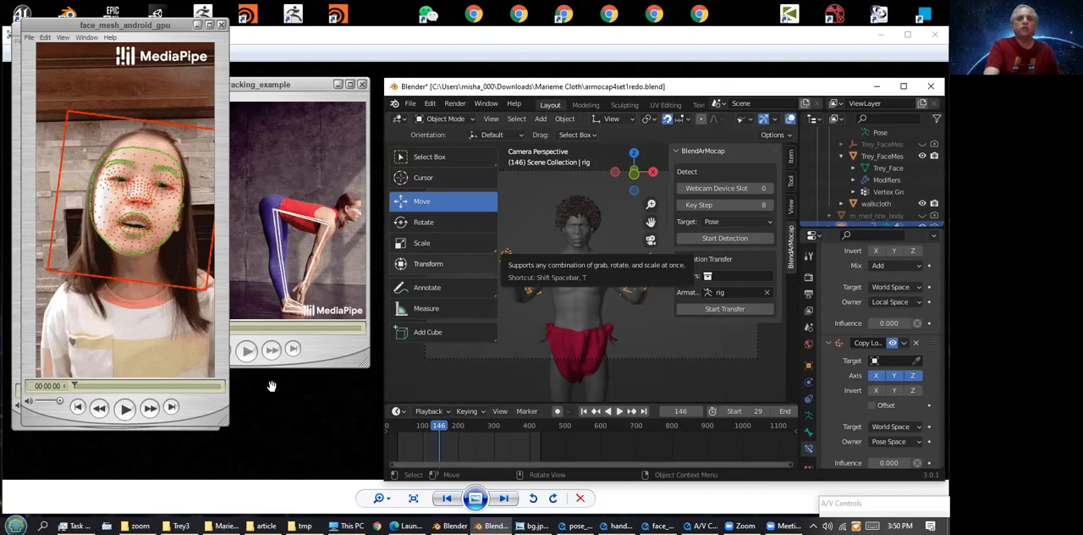
# Bring the pose_tracking_example video to the front and play it to examine MediaPipe body tracking
pyautogui.click(319, 353)
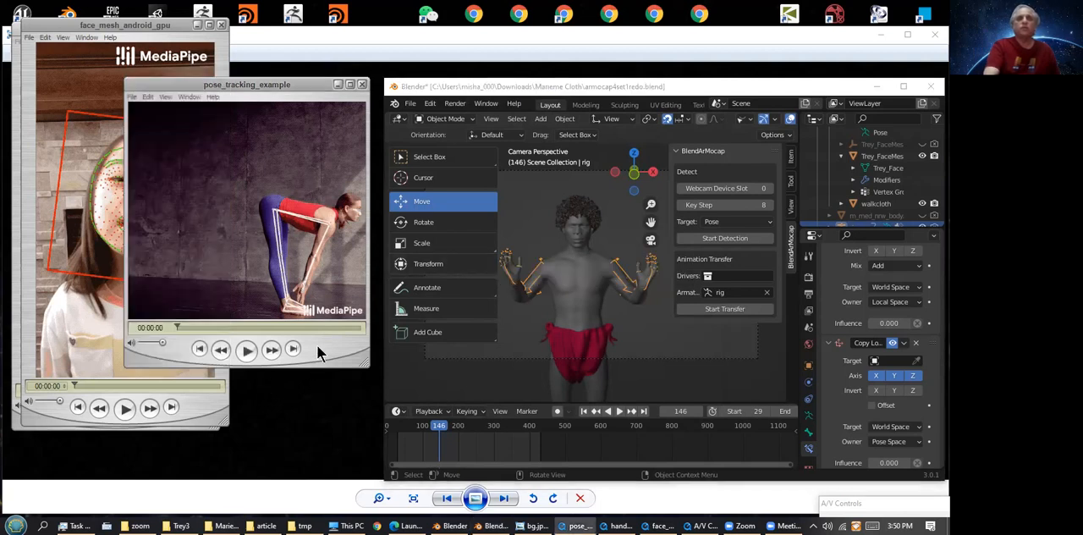
pyautogui.click(248, 352)
pyautogui.click(248, 352)
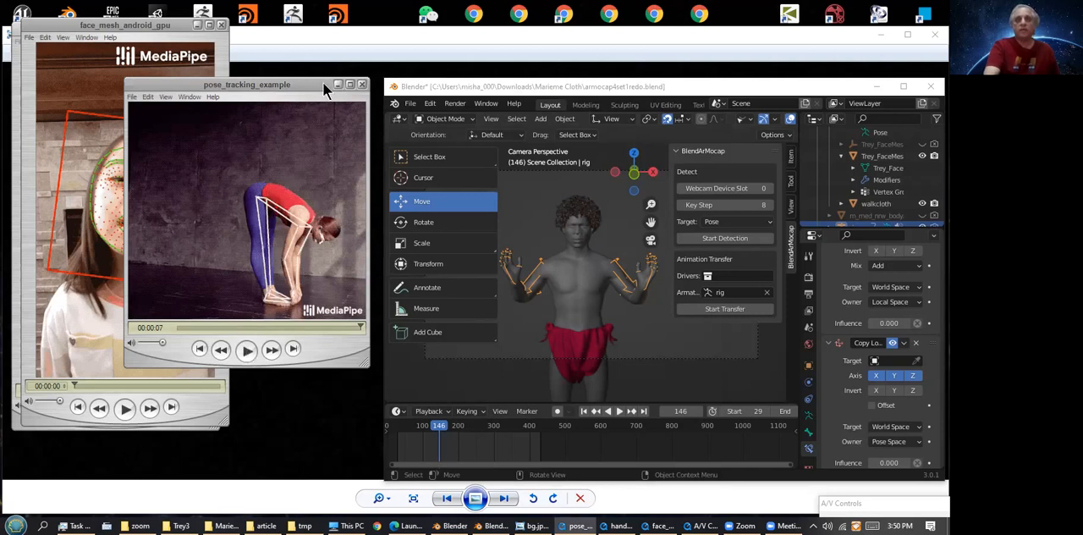
# Play the face_mesh_android_gpu video to examine MediaPipe face tracking, and minimize its window
pyautogui.click(93, 26)
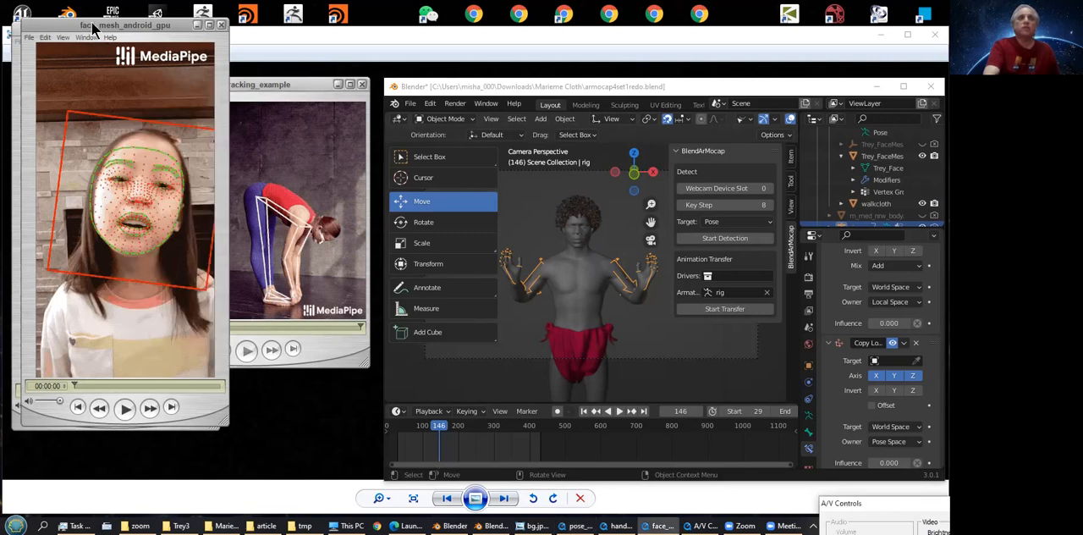
pyautogui.click(125, 408)
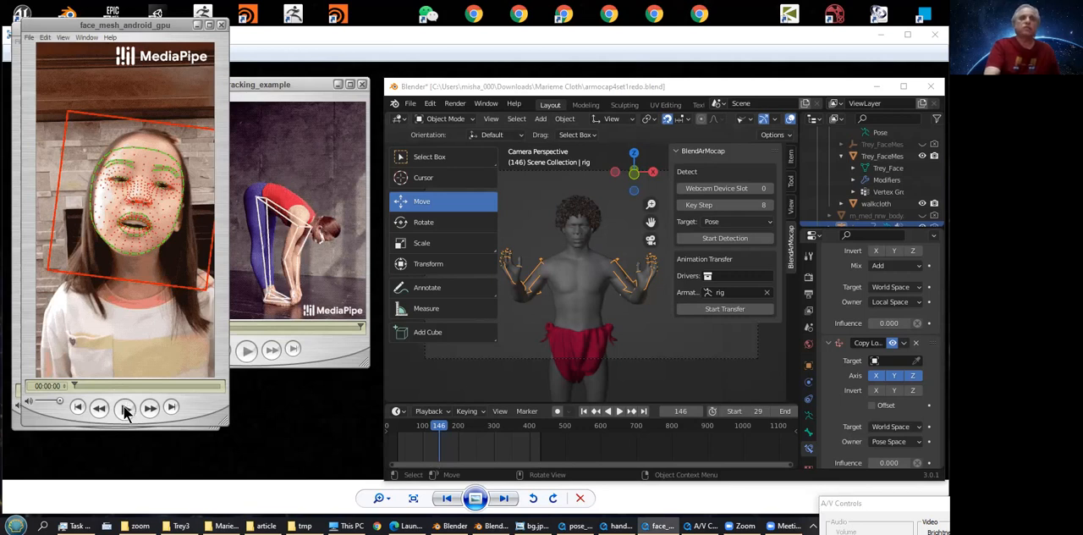
pyautogui.click(125, 410)
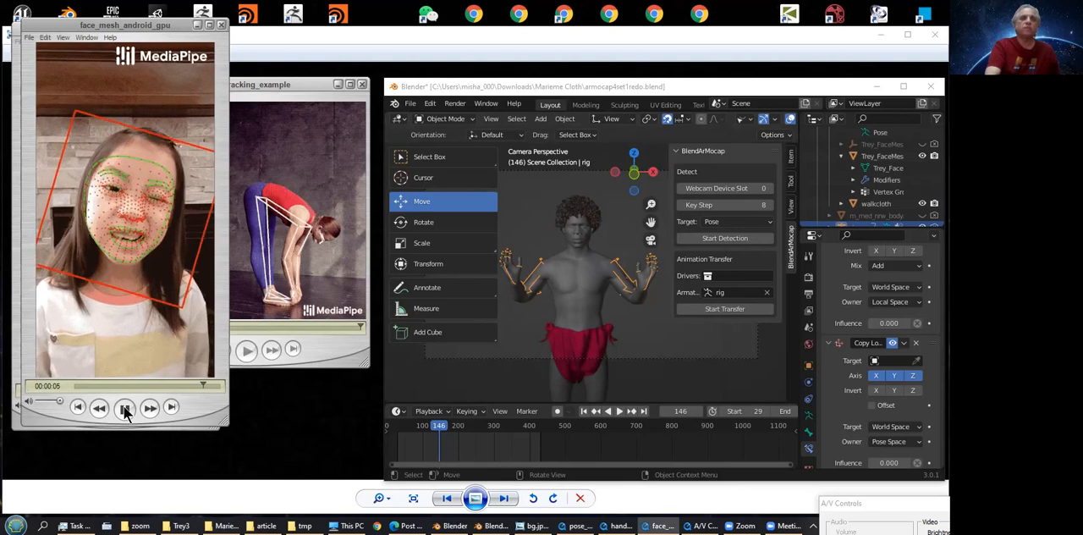
pyautogui.click(125, 411)
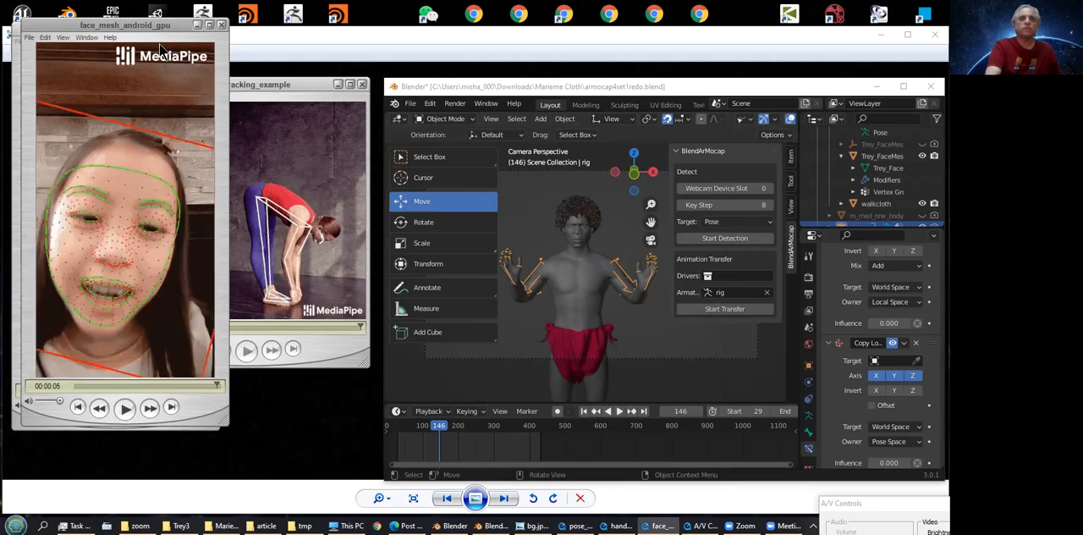
pyautogui.click(200, 27)
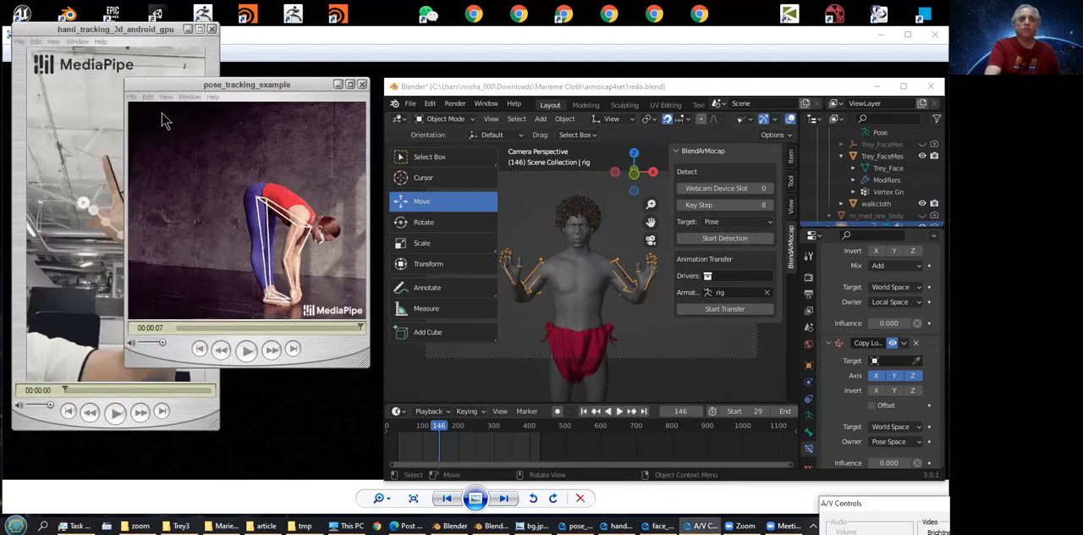
# Scrub through the hand_tracking_3d_android_gpu video to examine hand tracking, and minimize it along with the pose tracking video
pyautogui.click(145, 28)
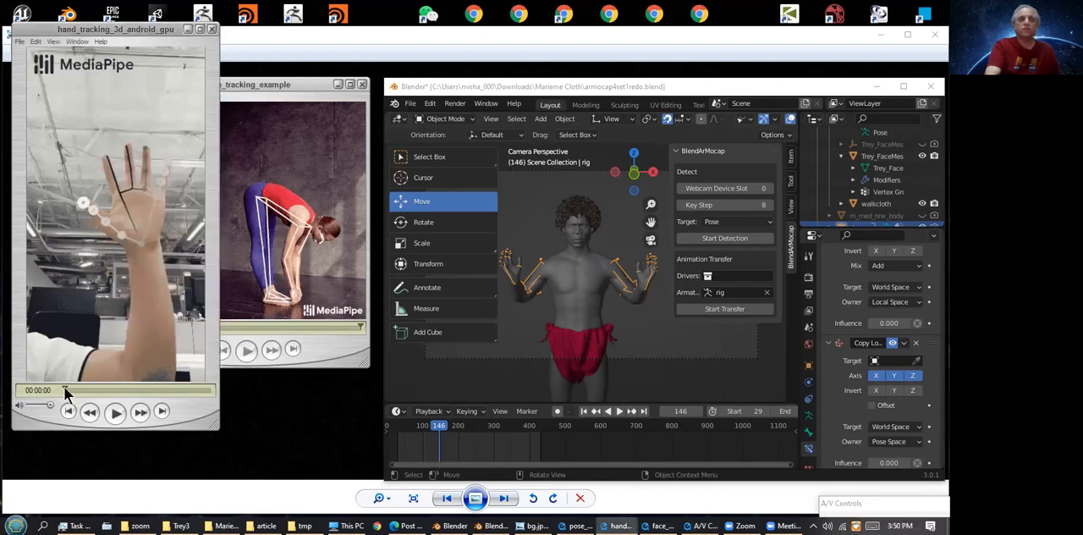
pyautogui.moveTo(63, 386); pyautogui.dragTo(209, 391)
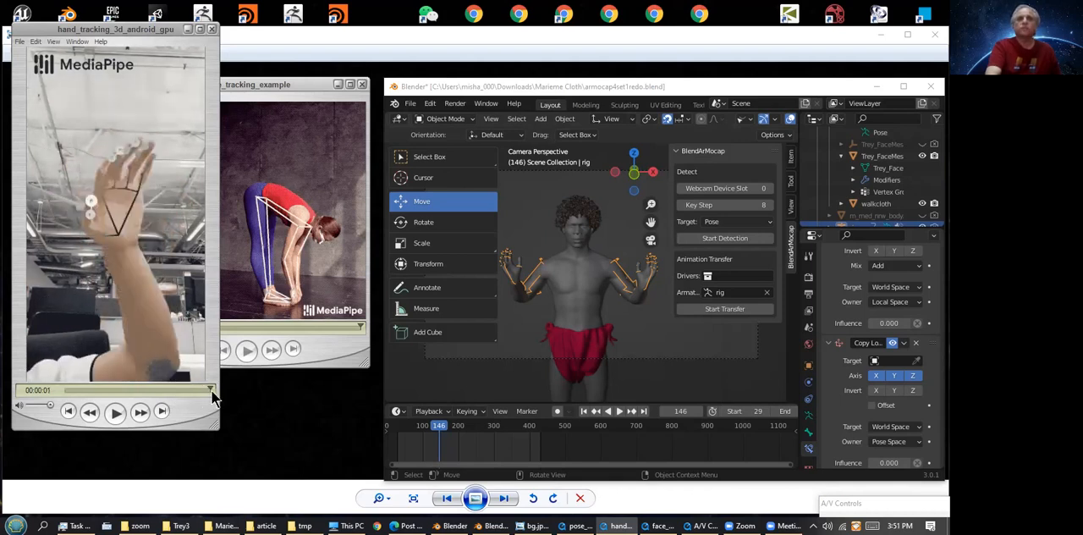
pyautogui.click(188, 28)
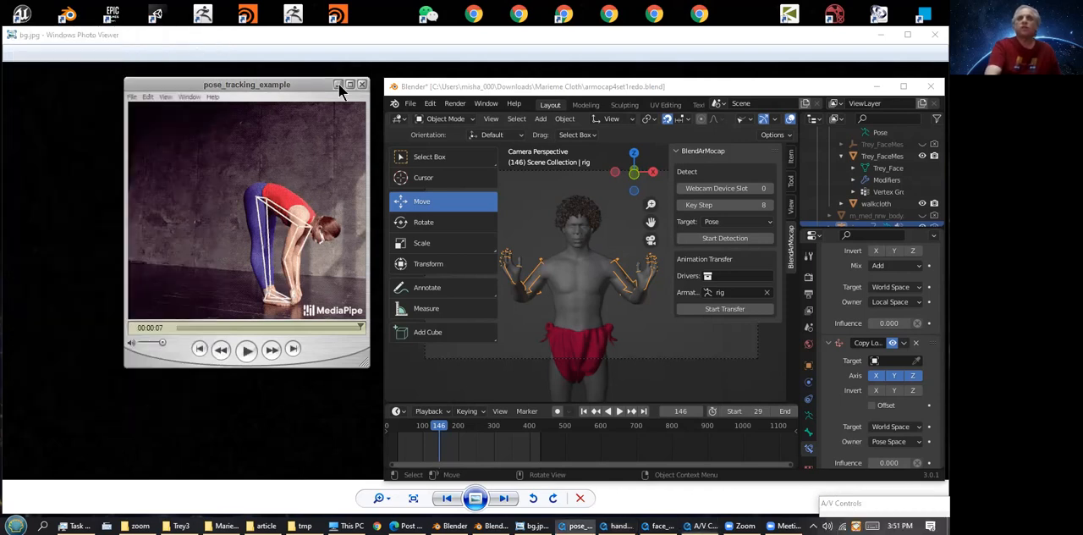
pyautogui.click(338, 84)
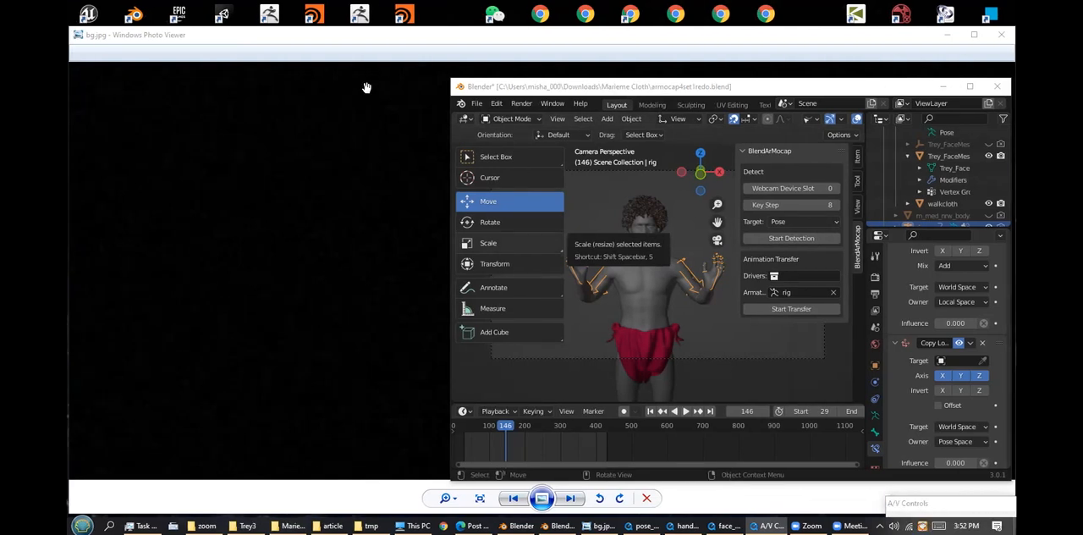
# Run BlendArMocap pose detection on the webcam stream to record body motion, and end the capture
pyautogui.click(796, 239)
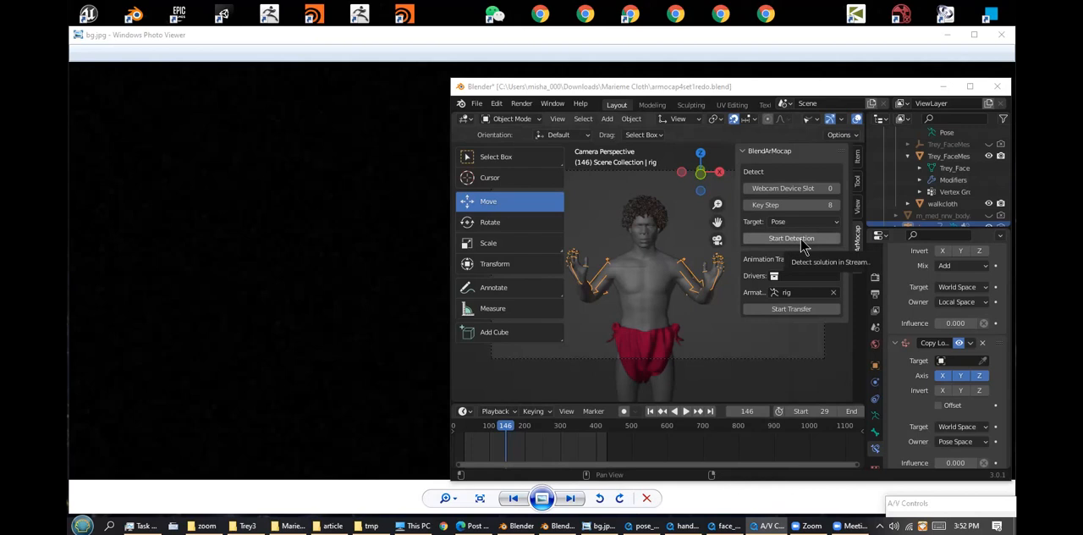
pyautogui.click(801, 242)
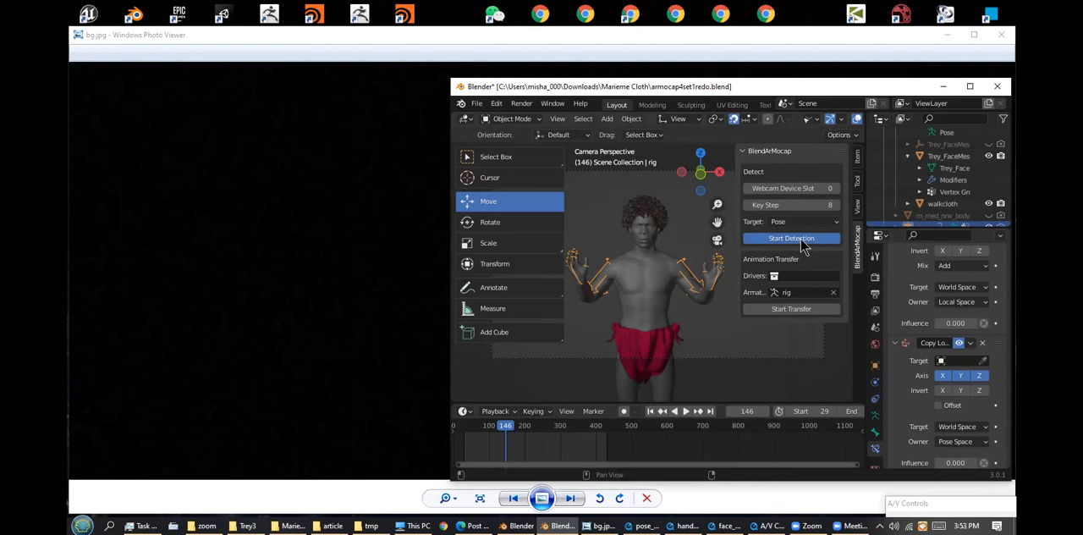
pyautogui.click(801, 239)
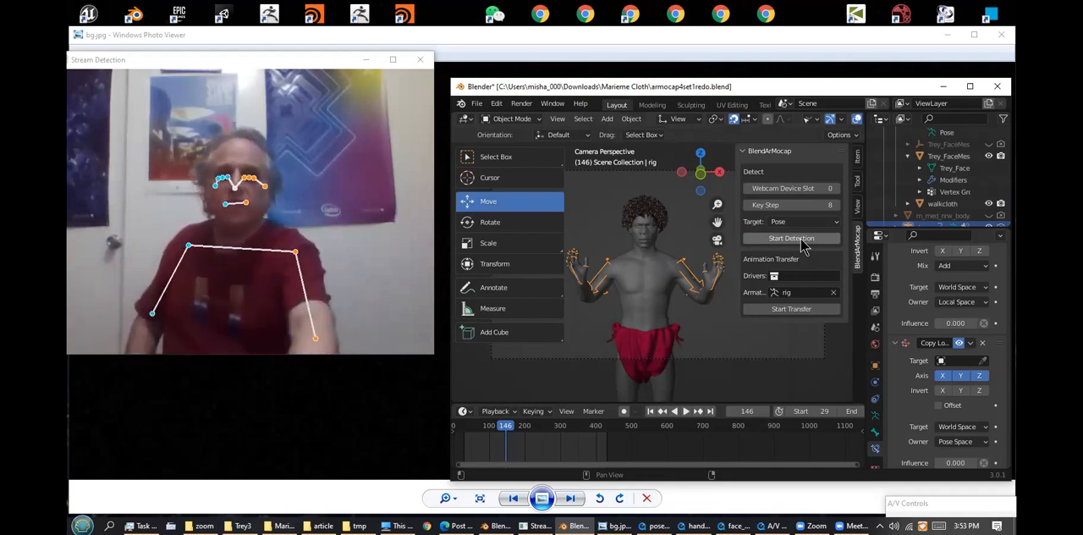
pyautogui.press('q')
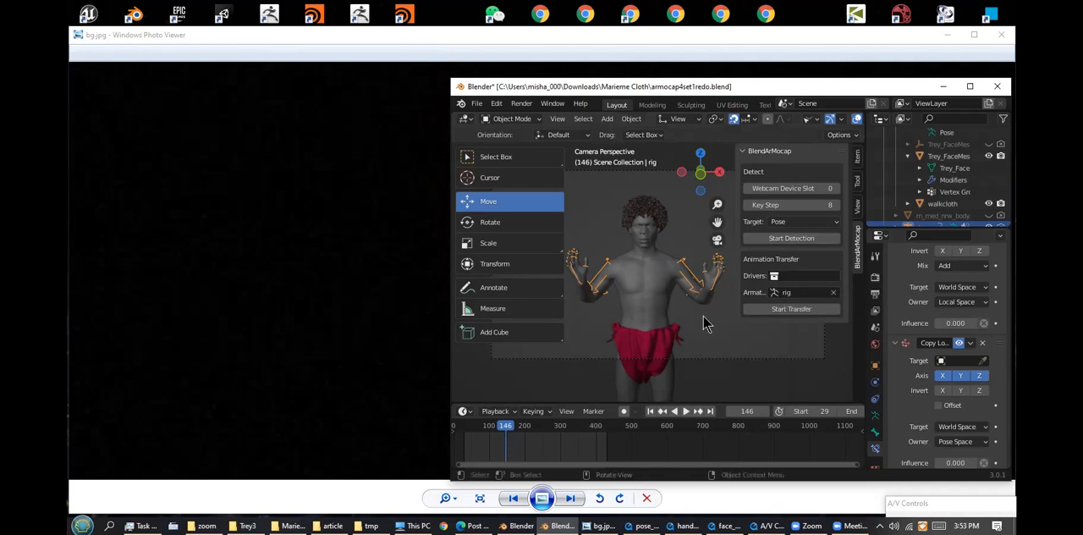
# Choose the cgt_POSE collection as the drivers and transfer its animation to the rig armature
pyautogui.click(809, 275)
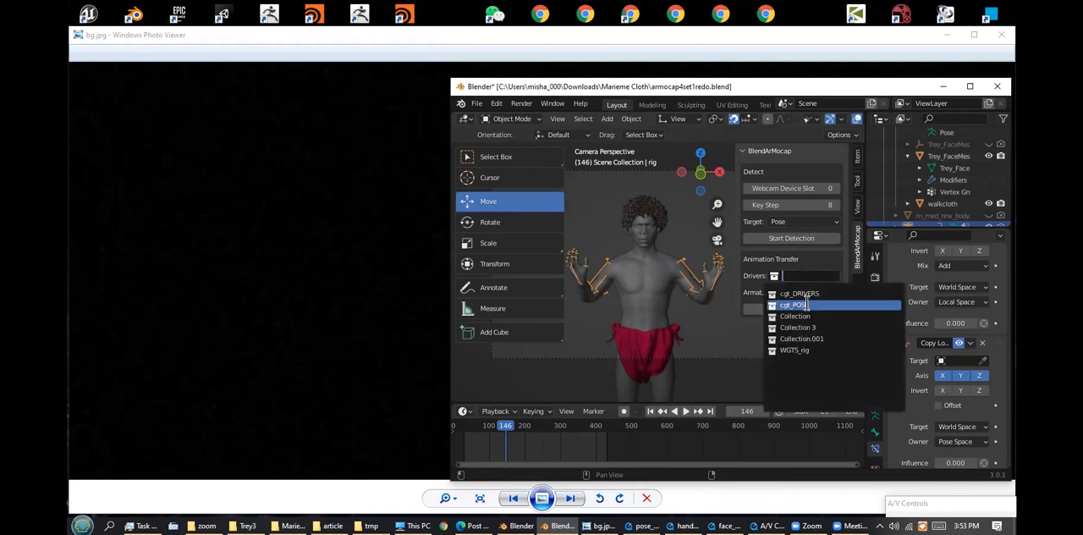
pyautogui.click(808, 305)
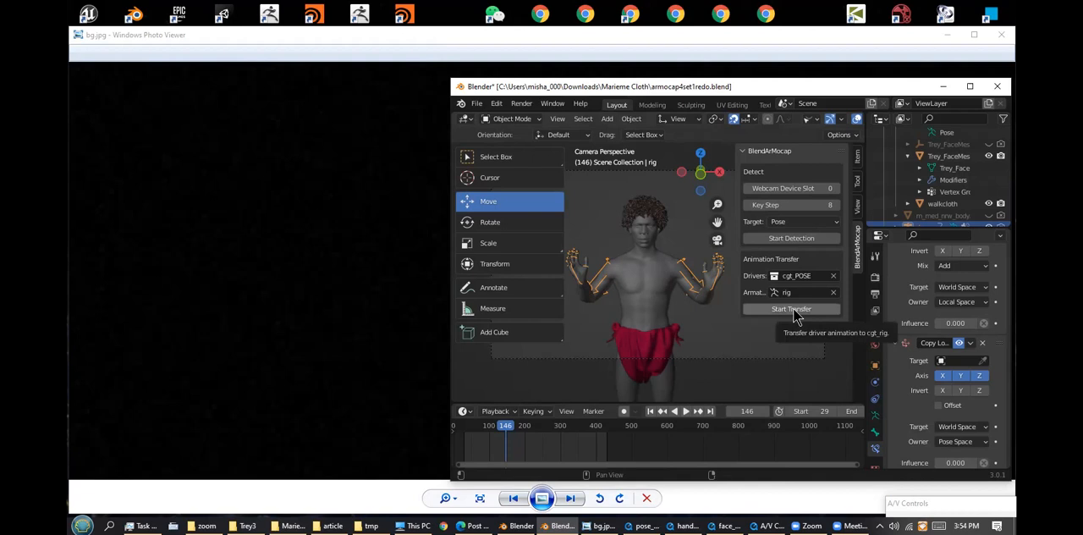
pyautogui.click(793, 310)
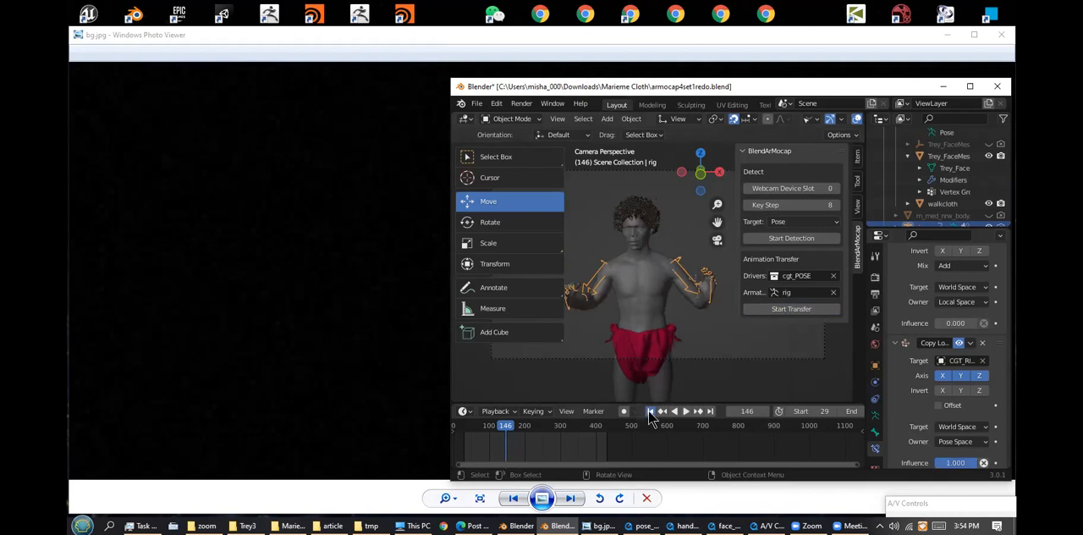
# Play and scrub the transferred pose animation from the start frame, and return the timeline to the start
pyautogui.click(650, 412)
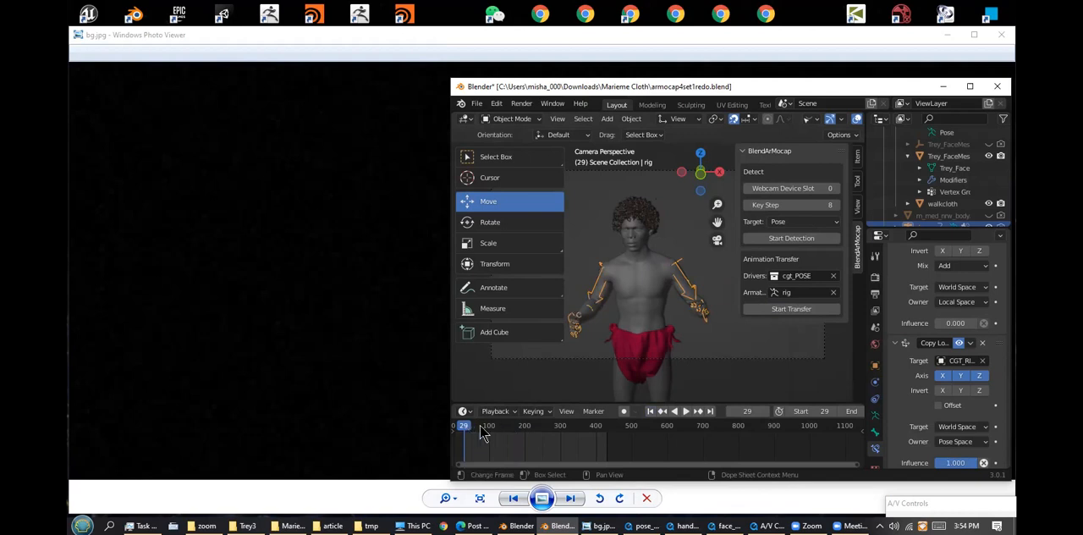
pyautogui.press('space')
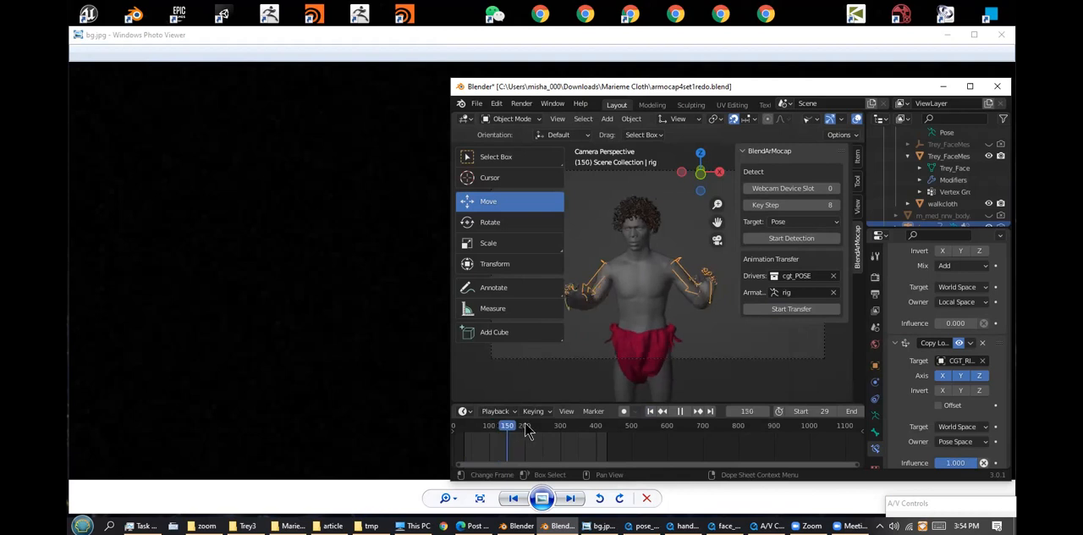
pyautogui.moveTo(533, 430); pyautogui.dragTo(538, 430)
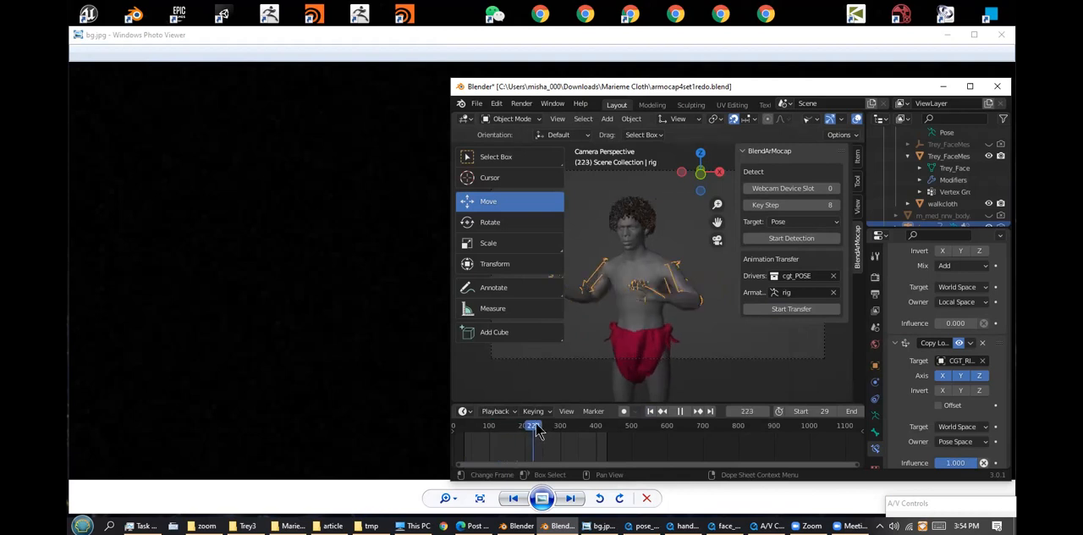
pyautogui.click(652, 412)
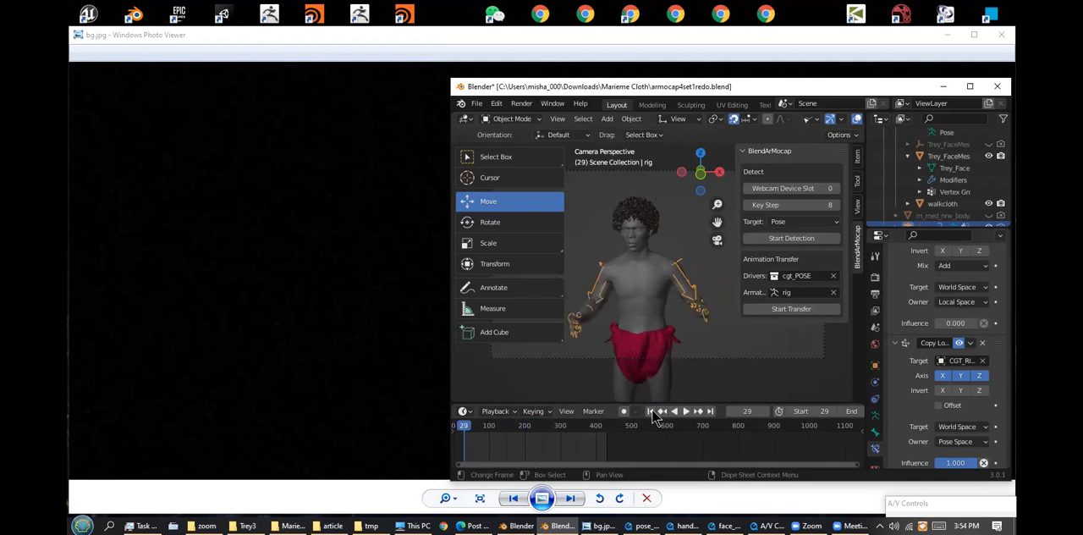
# Set the detection target to Hands with a key step of 4, and record hand motion from the webcam
pyautogui.click(796, 223)
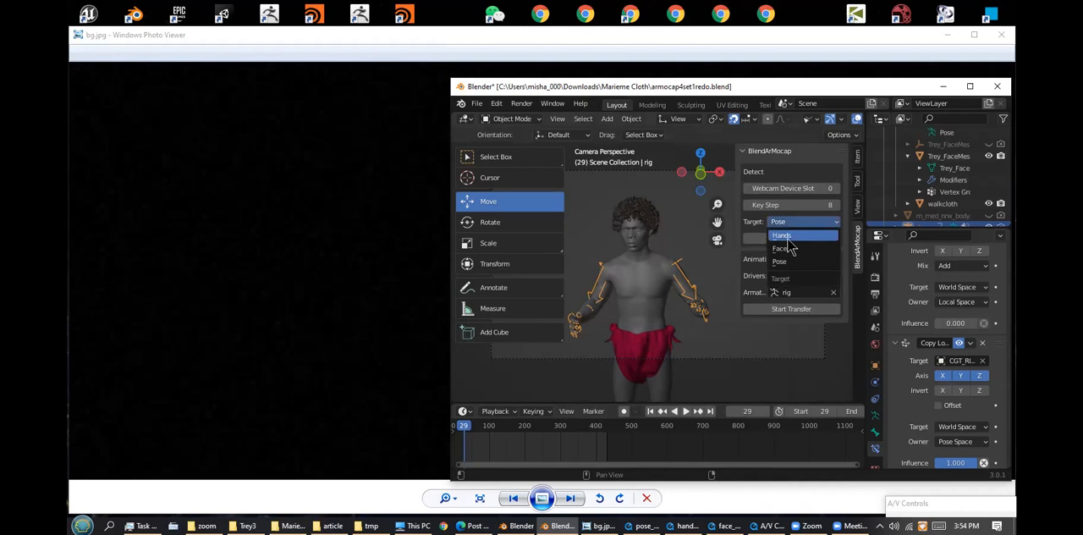
pyautogui.click(786, 236)
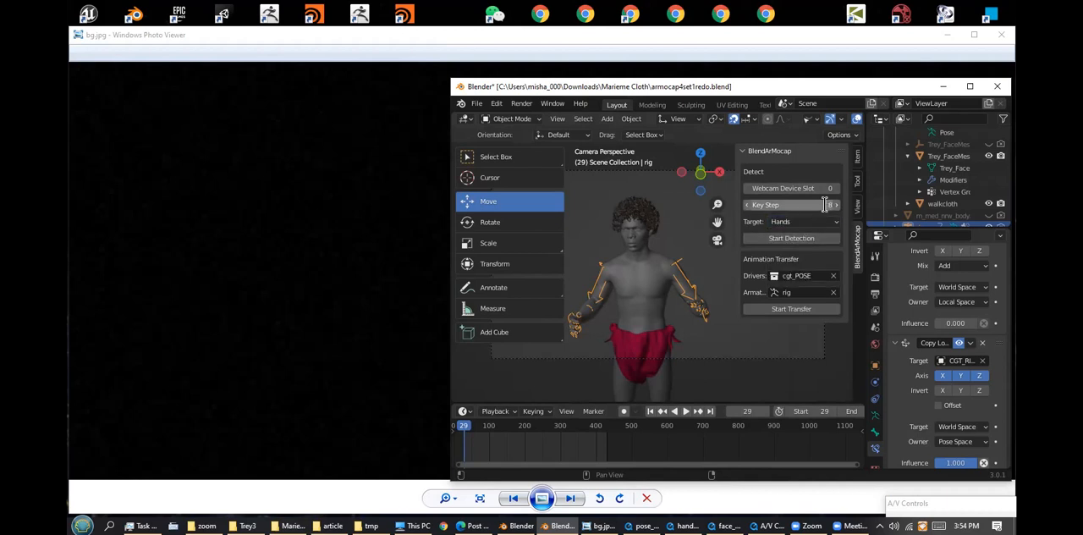
pyautogui.click(825, 205)
pyautogui.write('4')
pyautogui.press('Return')
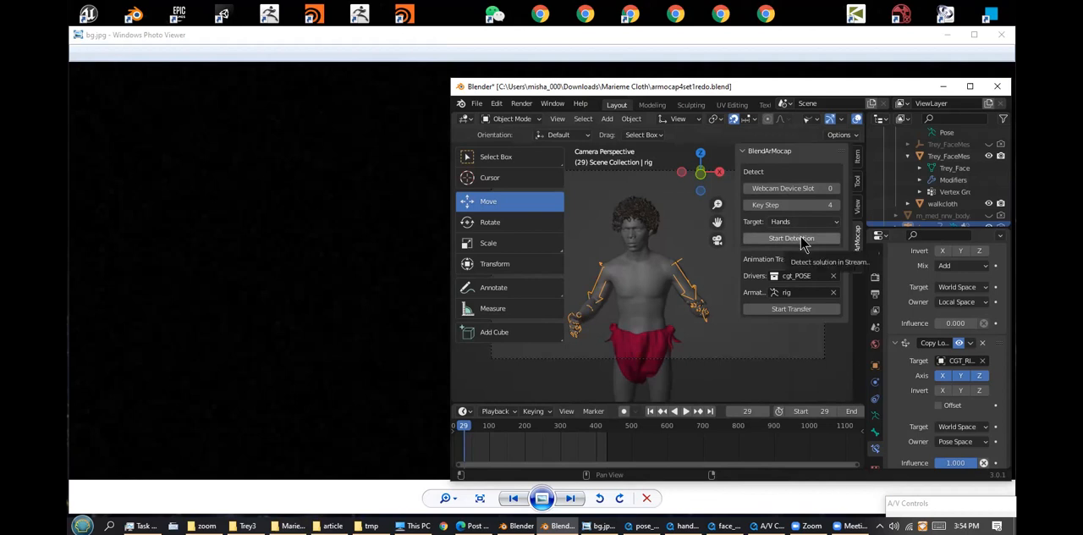
pyautogui.click(802, 240)
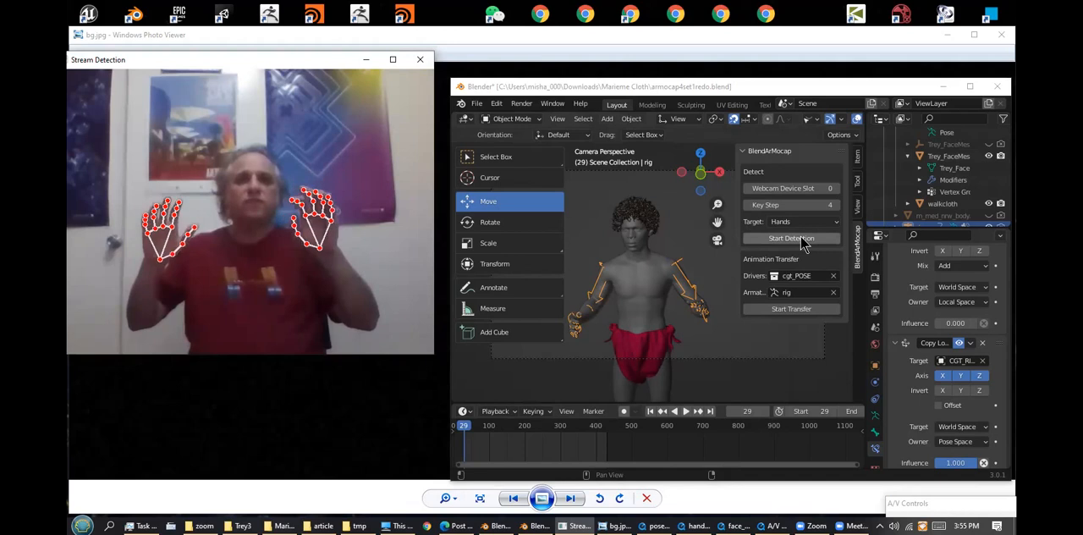
pyautogui.press('q')
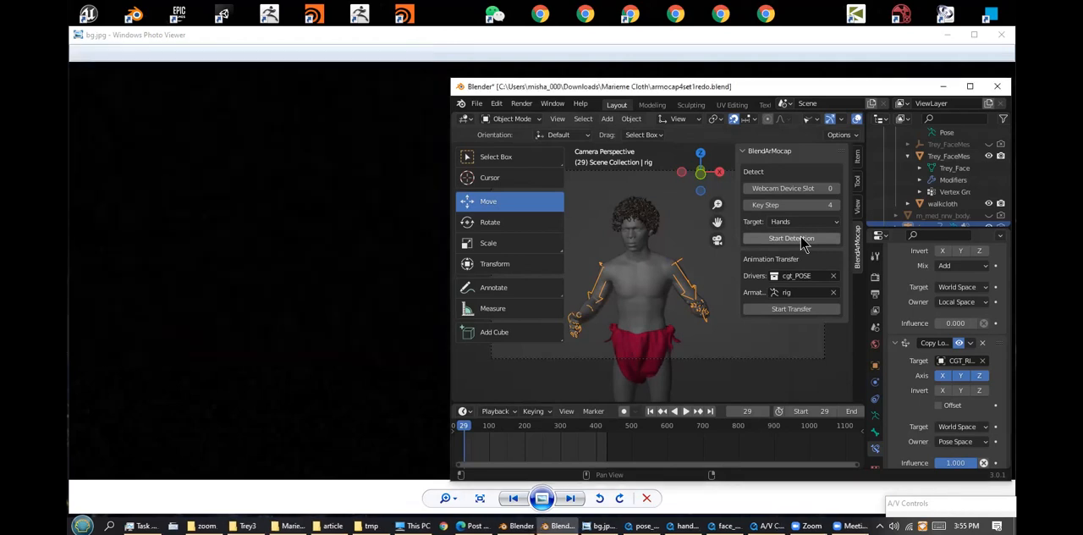
# Choose the cgt_HANDS collection as the drivers and transfer its animation to the rig armature
pyautogui.click(810, 279)
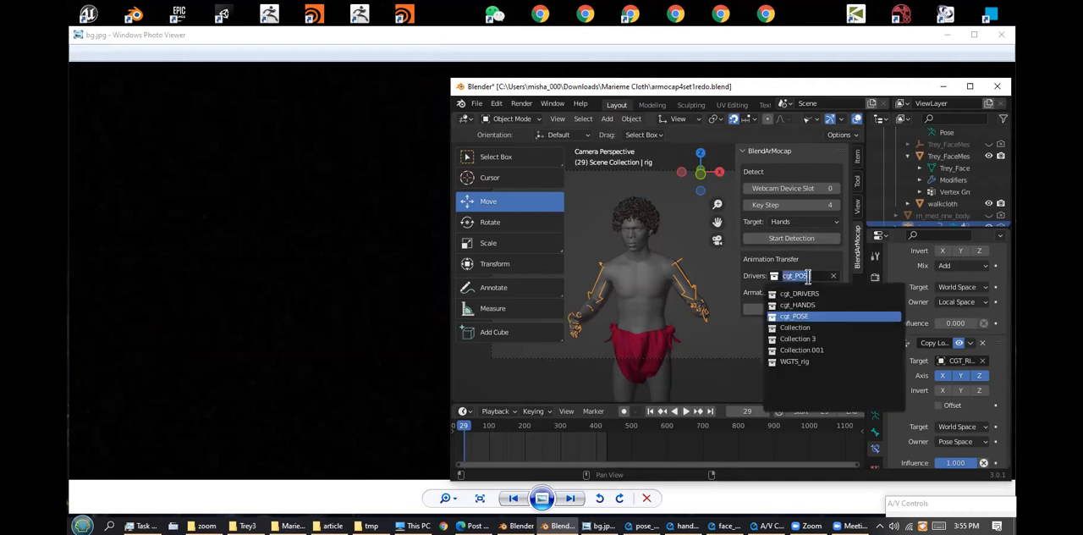
pyautogui.click(812, 305)
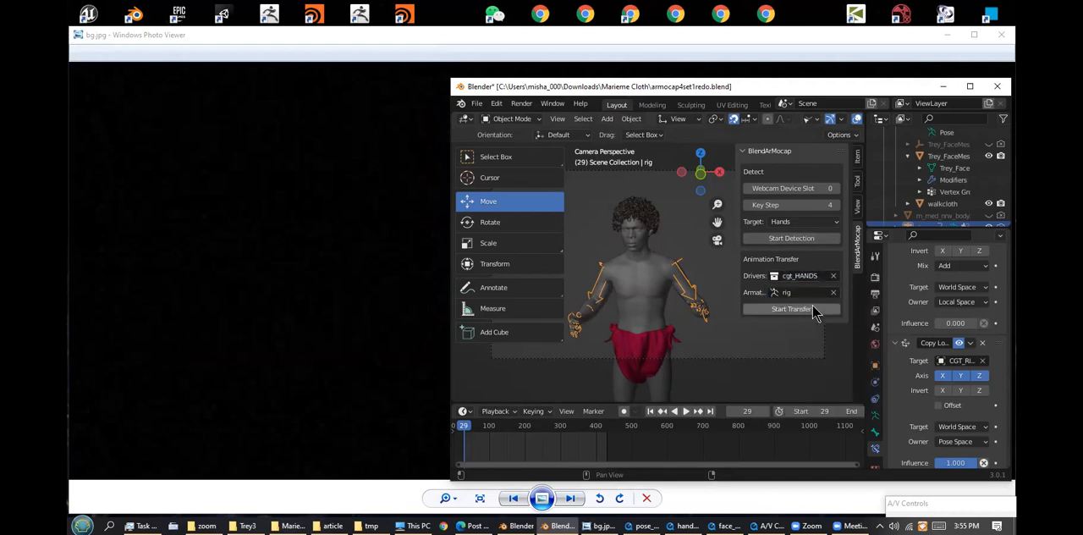
pyautogui.click(788, 310)
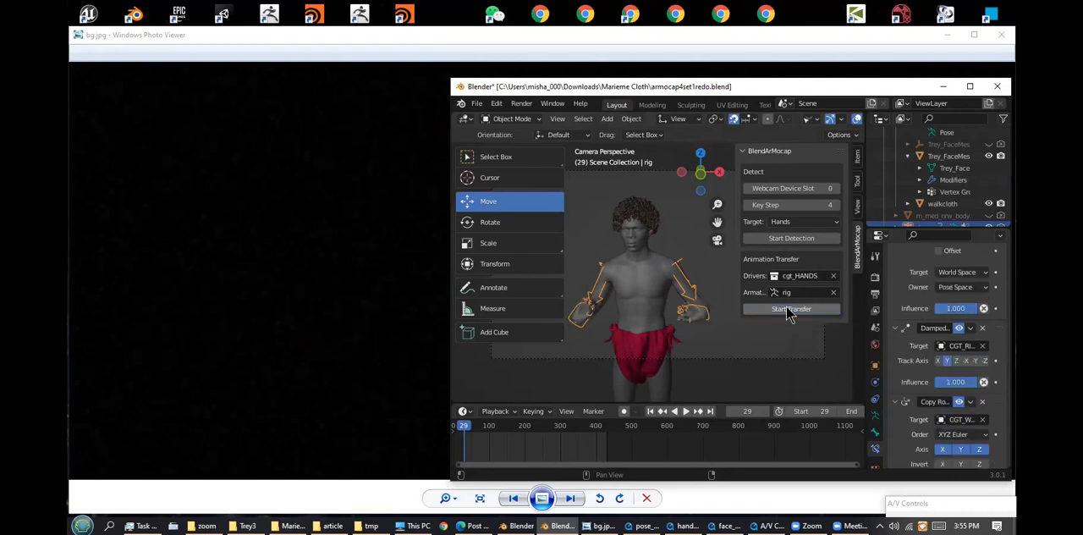
# In Pose Mode, disable the Copy Rotation constraint on hand_ik.L and hand_ik.R so that each influence is 0
pyautogui.click(972, 87)
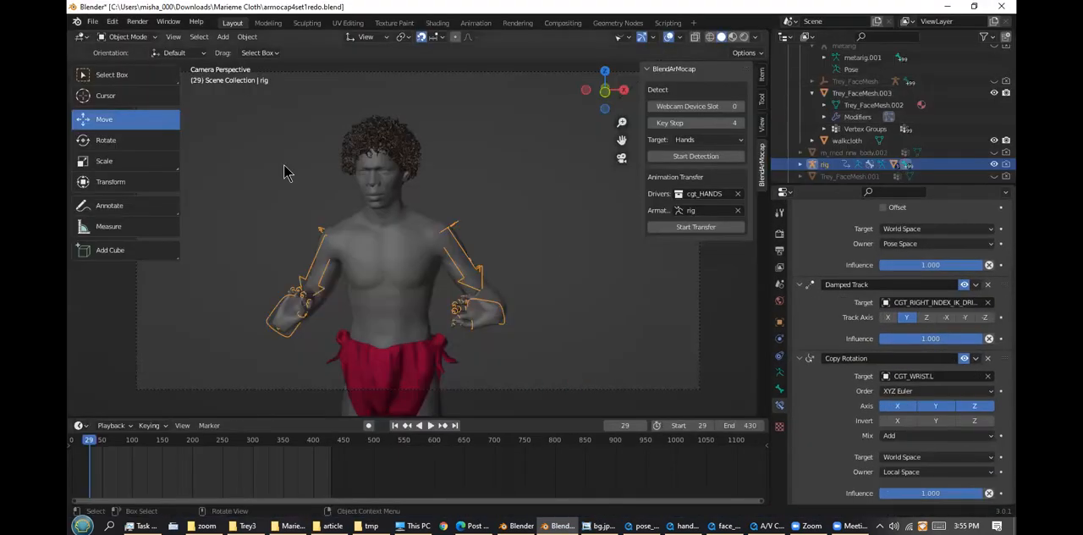
pyautogui.click(149, 39)
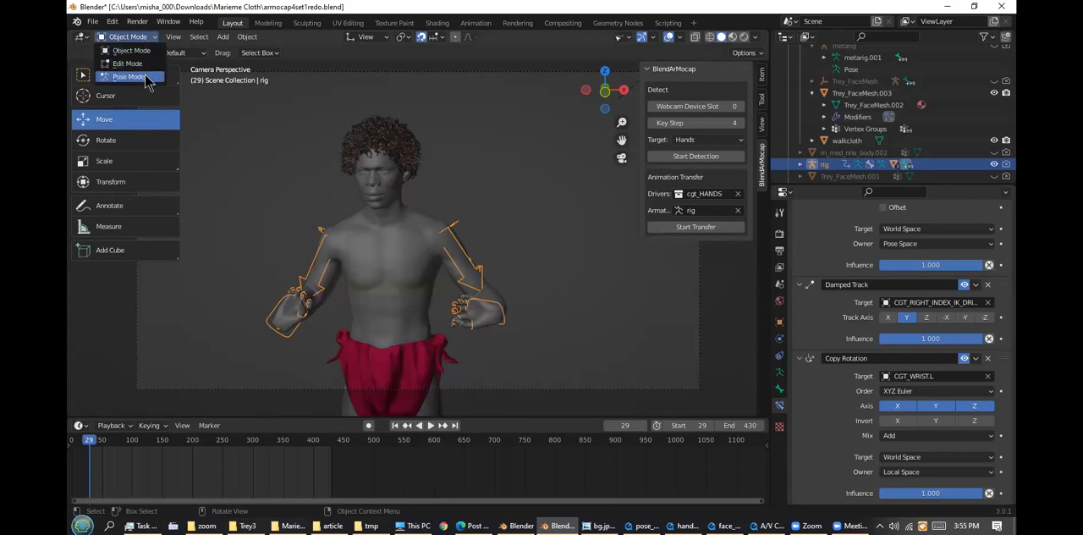
pyautogui.click(129, 77)
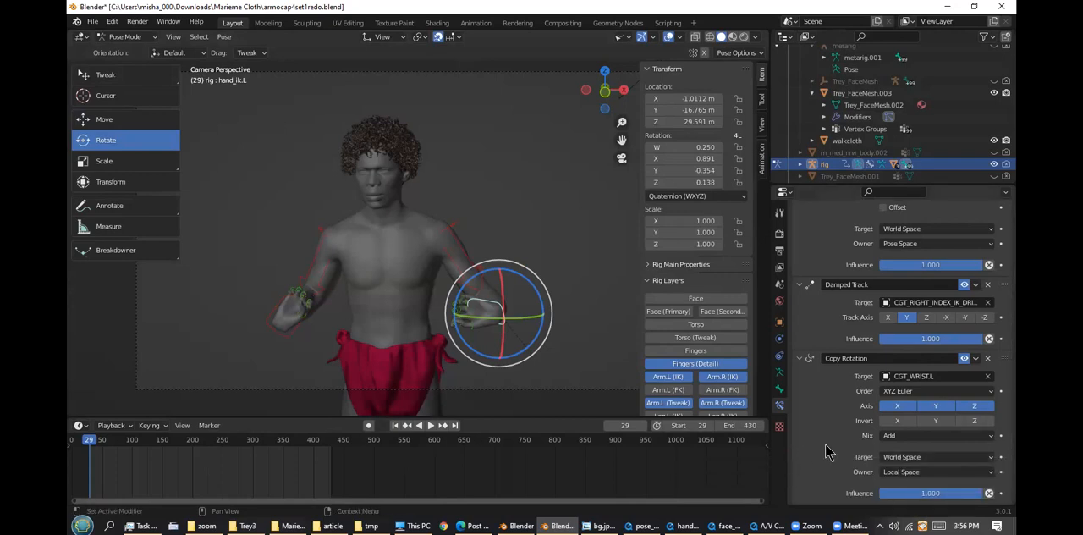
pyautogui.click(989, 494)
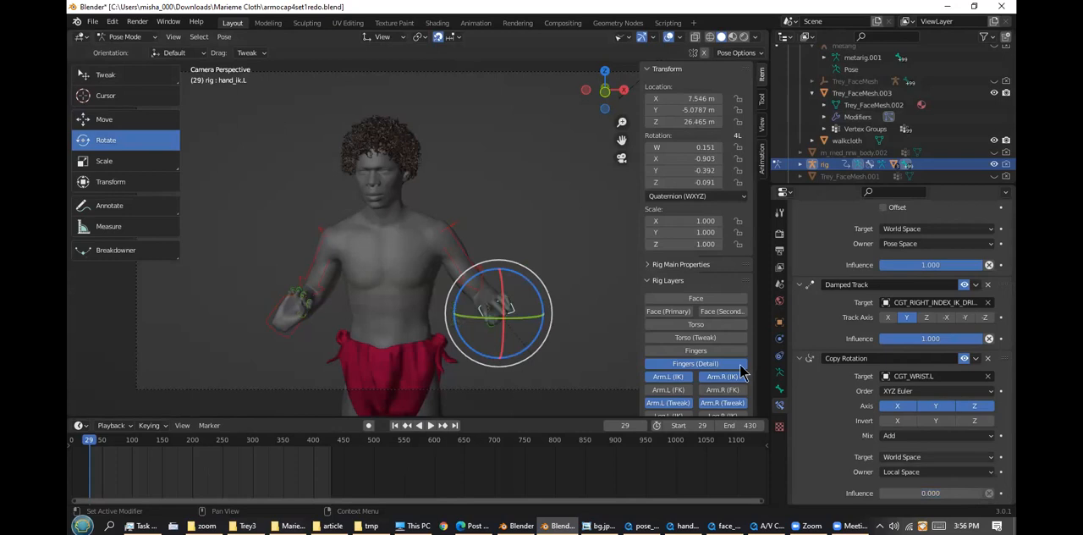
pyautogui.click(271, 320)
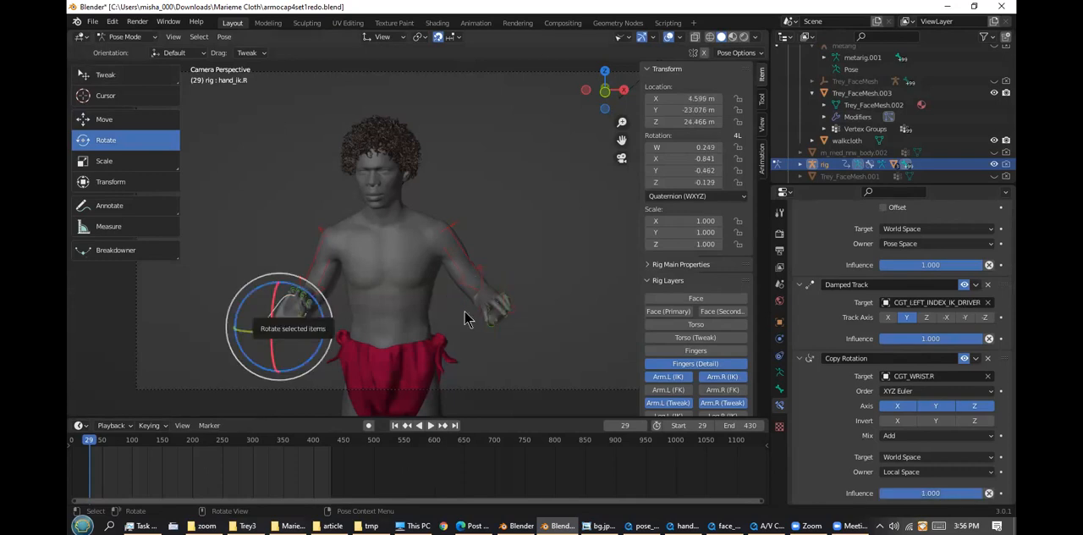
pyautogui.click(989, 494)
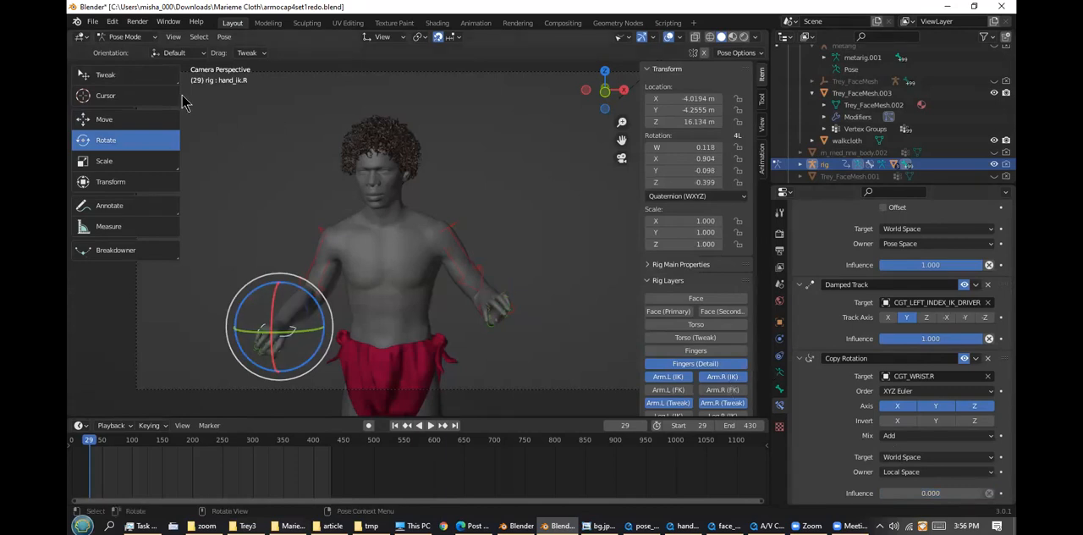
# Rotate hand_ik.R about 50° around the view axis, and trackball-rotate hand_ik.L by about 14.3° and -52.7°
pyautogui.click(150, 37)
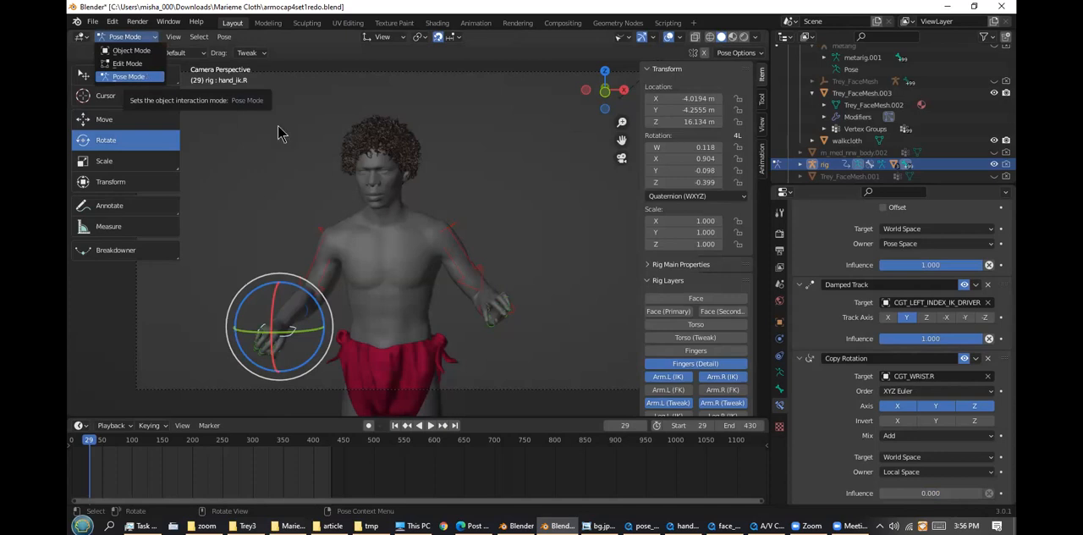
pyautogui.moveTo(322, 325); pyautogui.dragTo(303, 290)
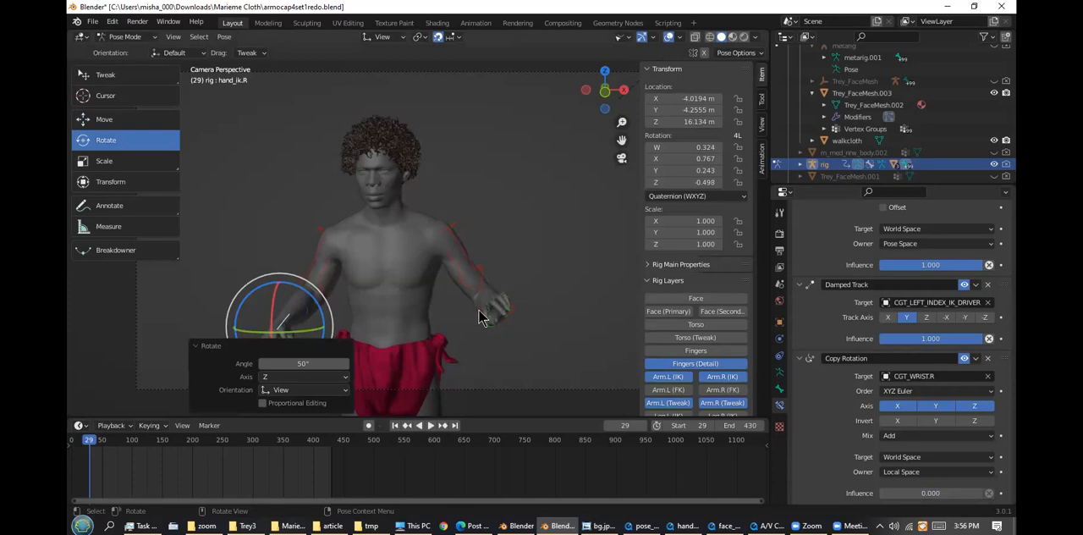
pyautogui.click(479, 318)
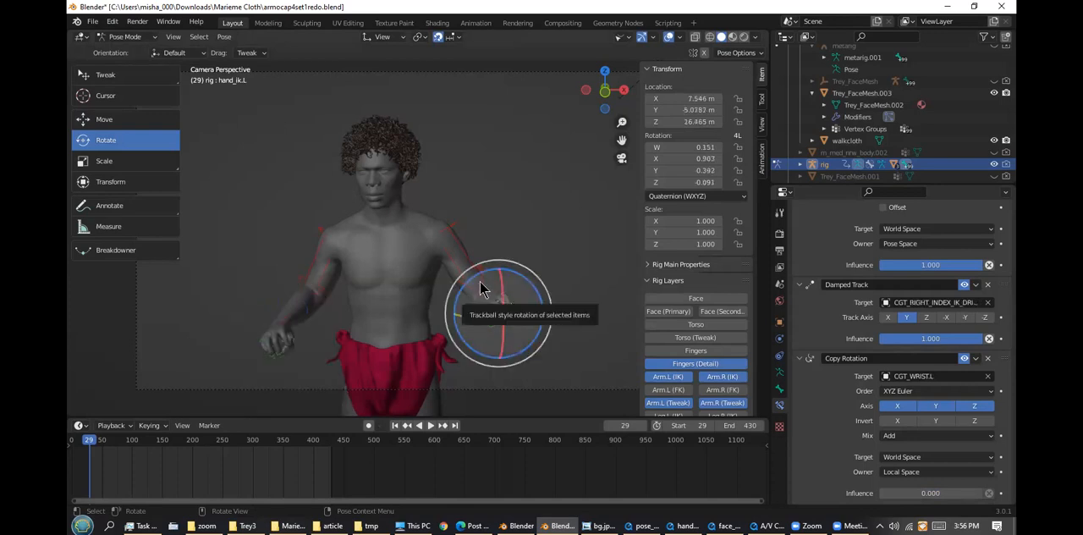
pyautogui.moveTo(494, 282); pyautogui.dragTo(527, 274)
pyautogui.moveTo(486, 316)
pyautogui.mouseDown()
pyautogui.moveTo(506, 303)
pyautogui.moveTo(500, 324)
pyautogui.mouseUp()
pyautogui.moveTo(431, 291); pyautogui.dragTo(431, 291)
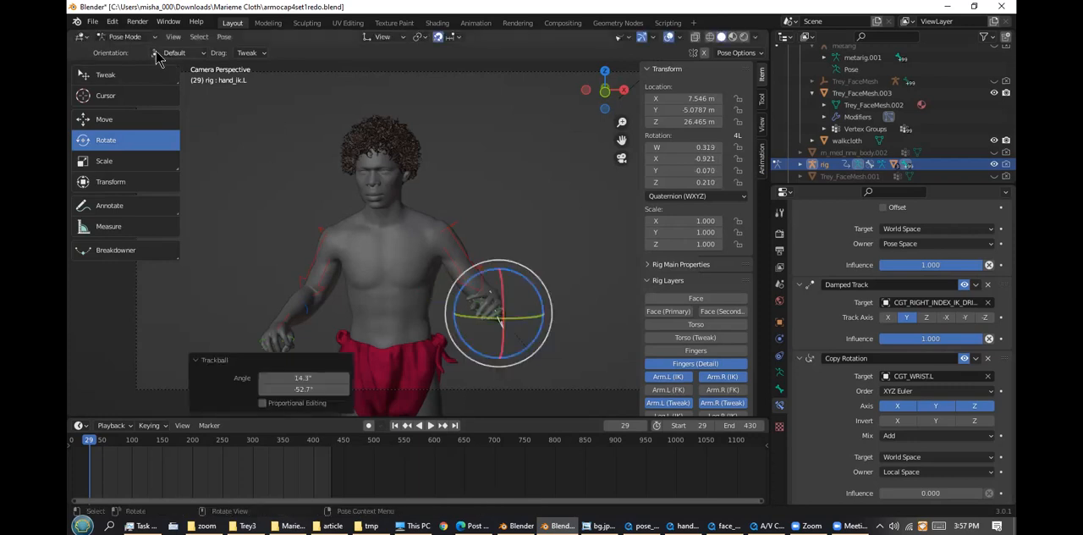
# Return the rig to Object Mode and play the hand animation from frame 29 to frame 180
pyautogui.click(142, 37)
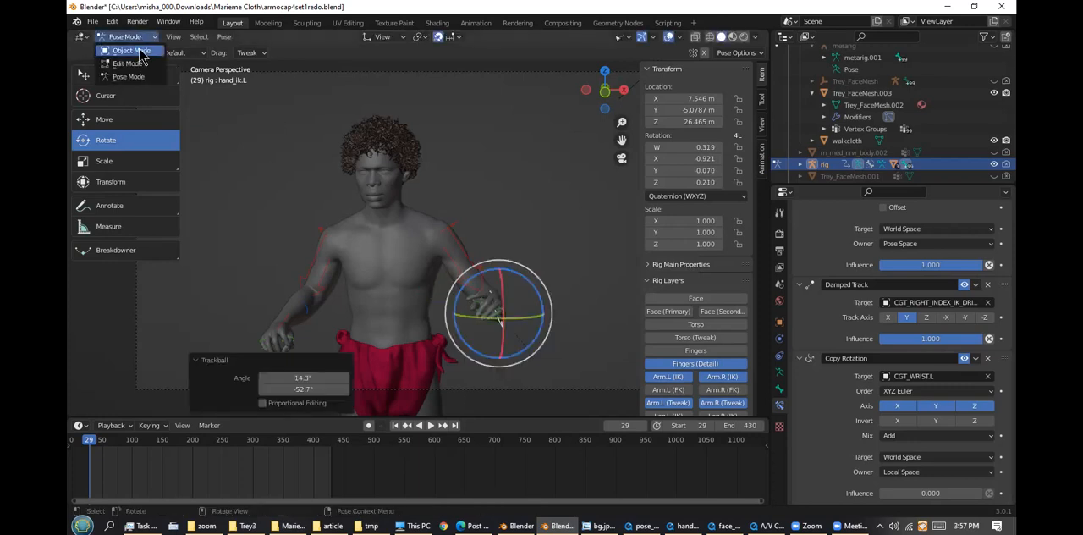
pyautogui.click(132, 51)
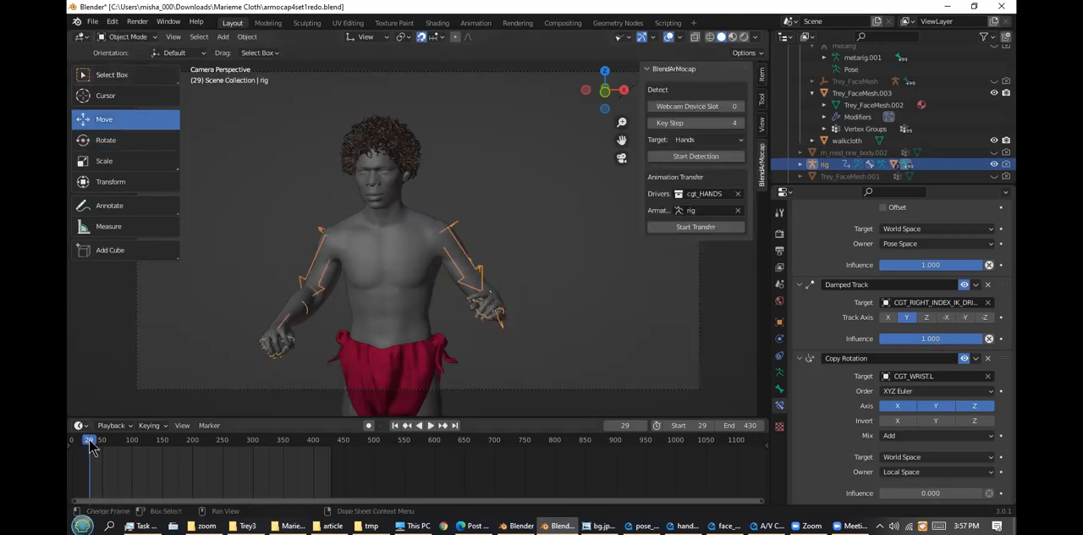
pyautogui.press('space')
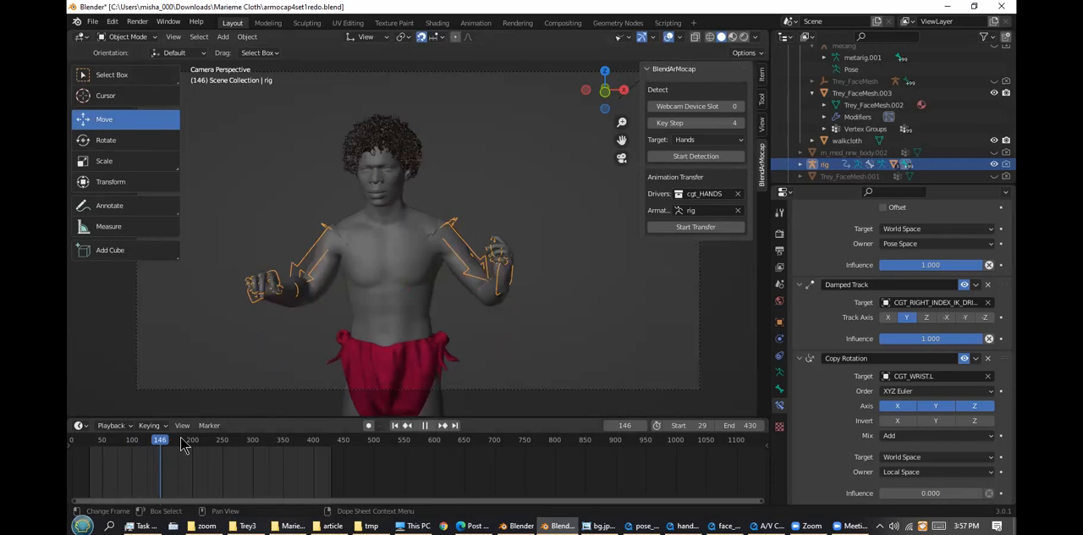
pyautogui.press('space')
# Set the detection target to Face, record facial motion from the webcam, and end the capture
pyautogui.click(975, 7)
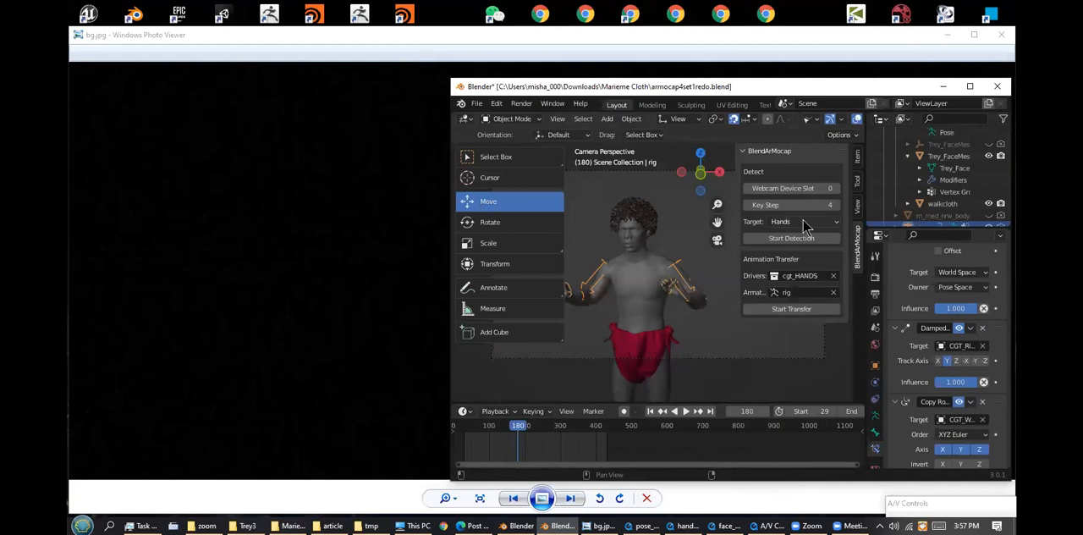
pyautogui.click(805, 222)
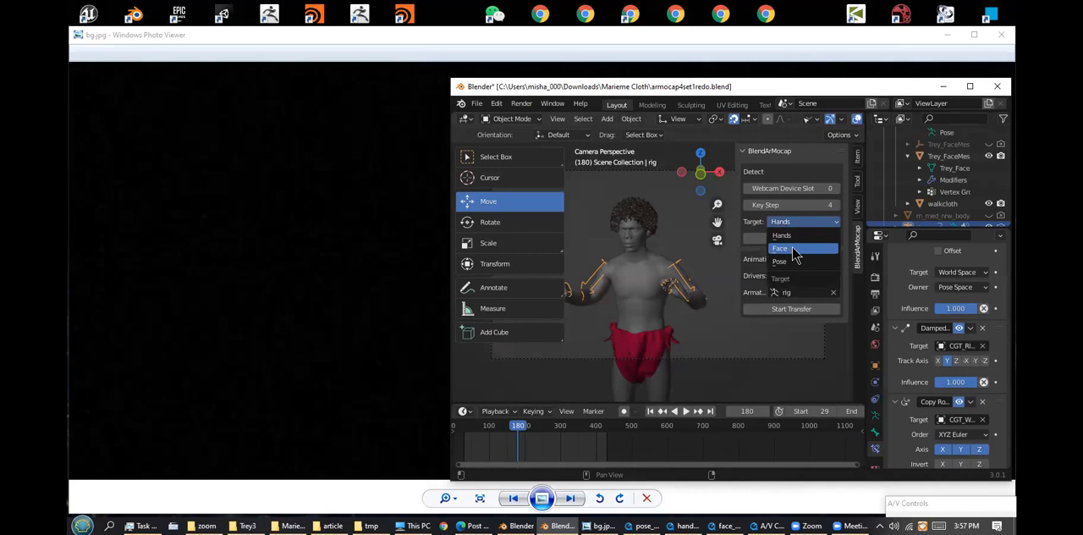
pyautogui.click(793, 250)
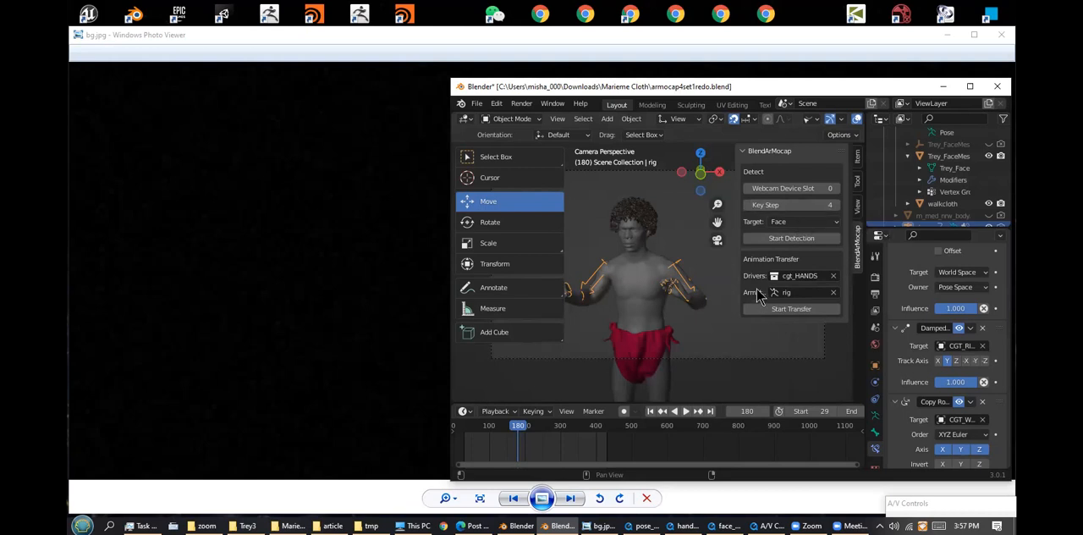
pyautogui.click(794, 241)
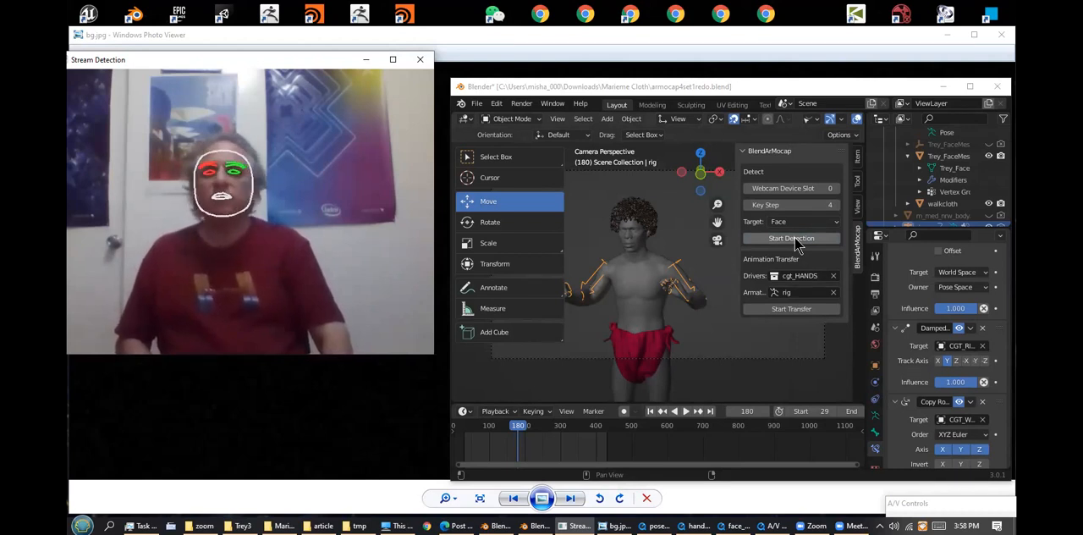
pyautogui.rightClick(795, 240)
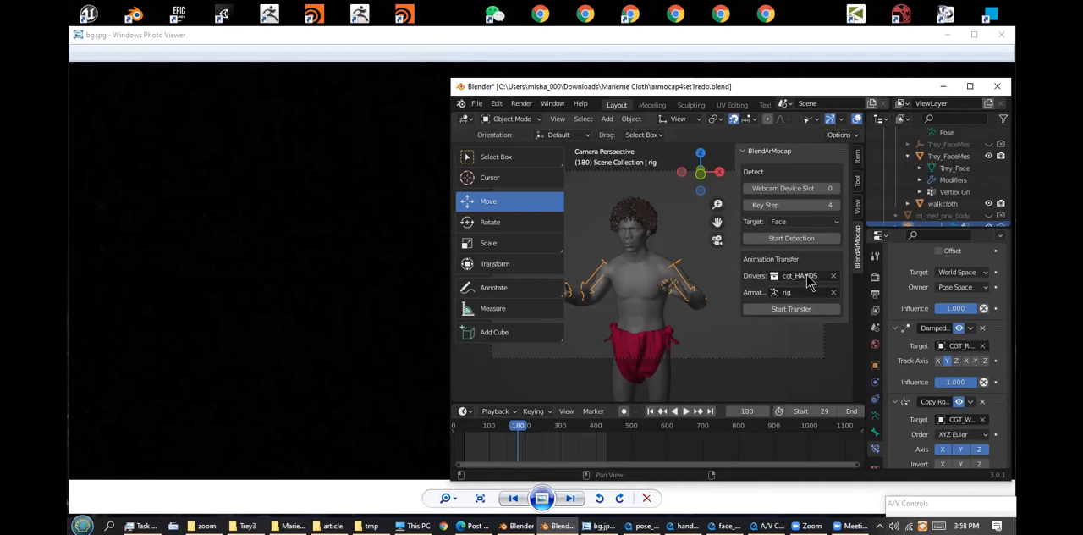
# Select the cgt_POSE collection as the drivers and run the animation transfer to the rig again
pyautogui.click(806, 275)
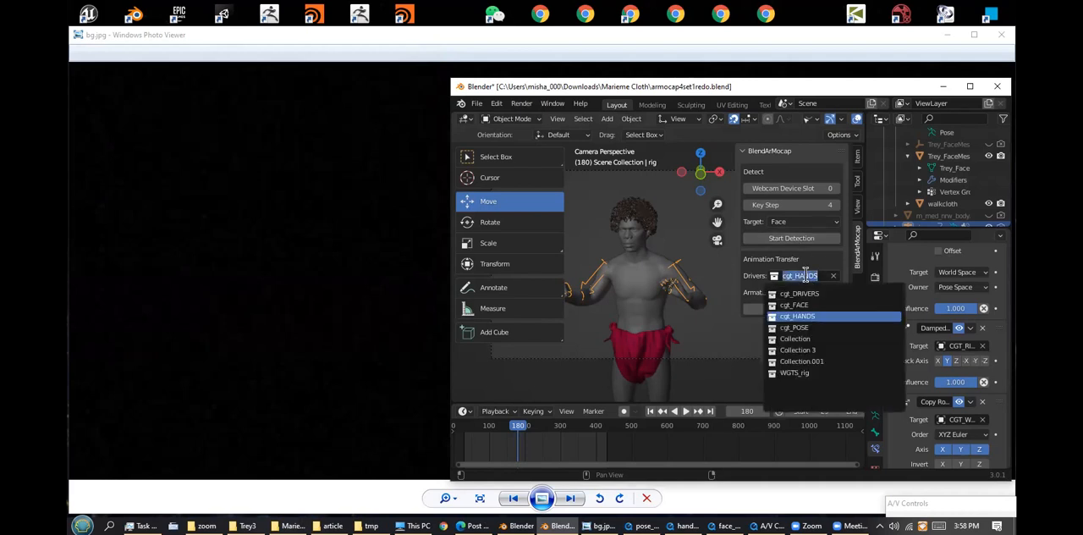
pyautogui.click(801, 328)
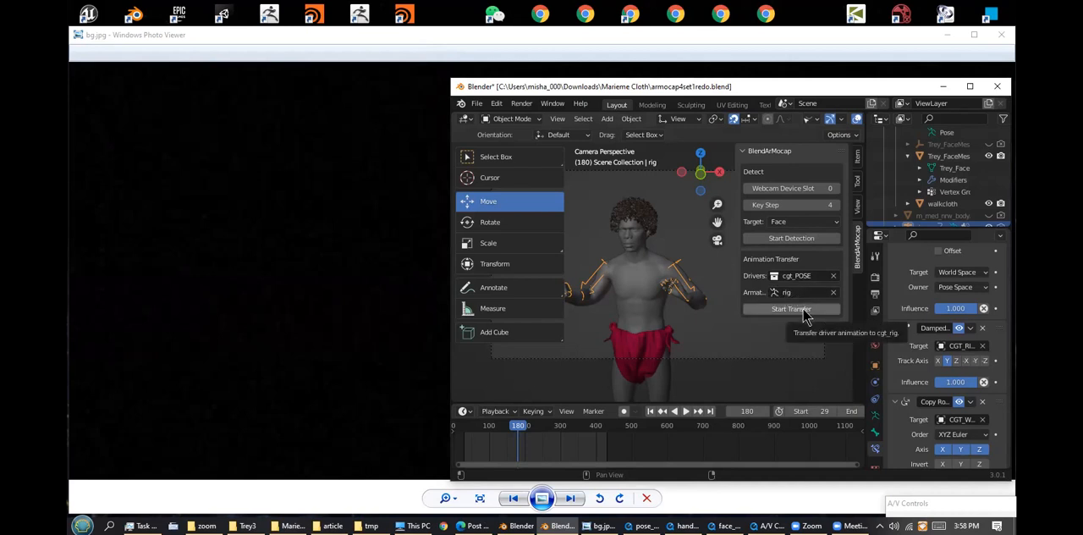
pyautogui.click(790, 309)
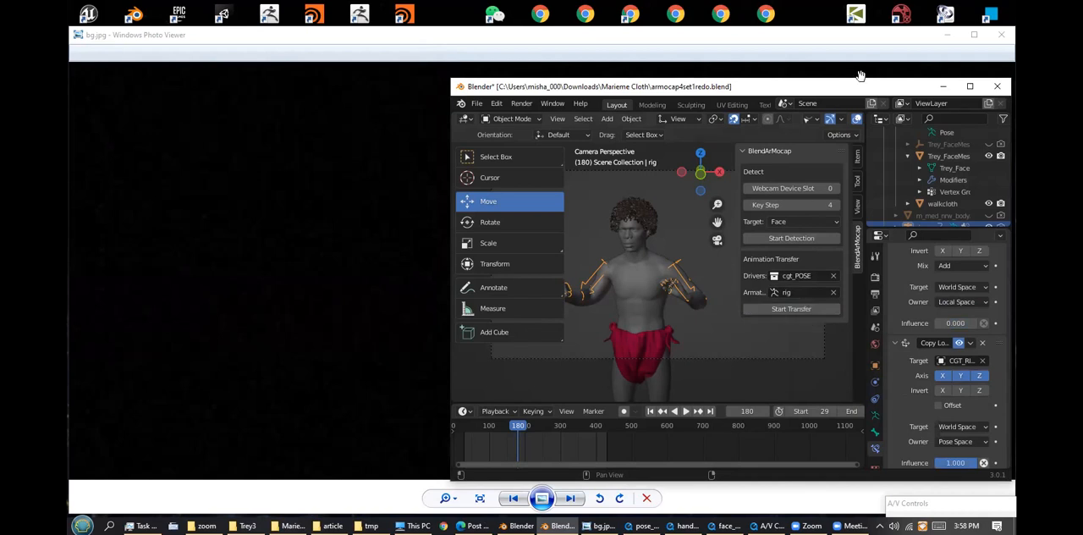
# Play the rig animation from the start frame to frame 195 to check the transferred motion
pyautogui.click(971, 88)
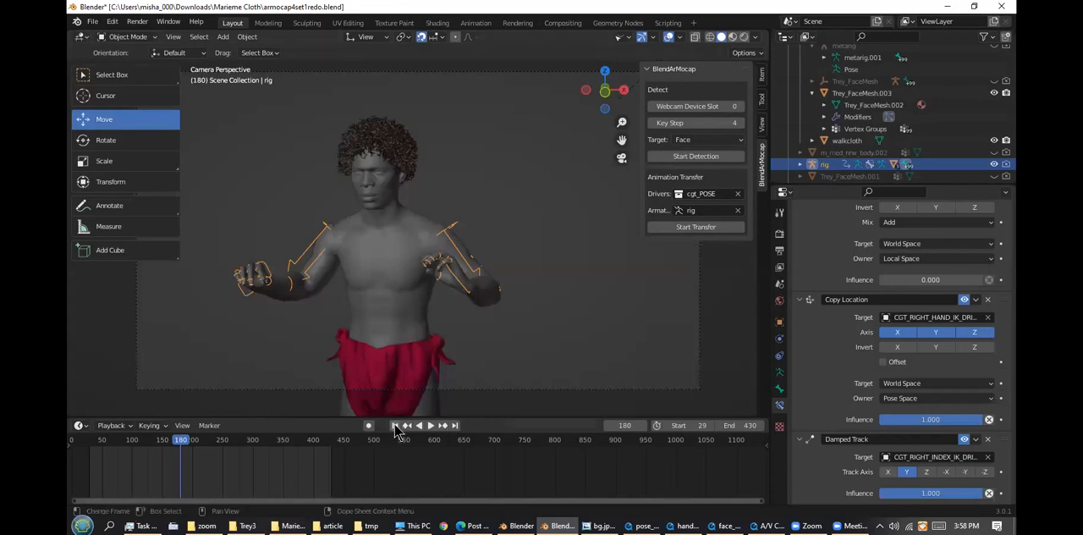
pyautogui.click(395, 426)
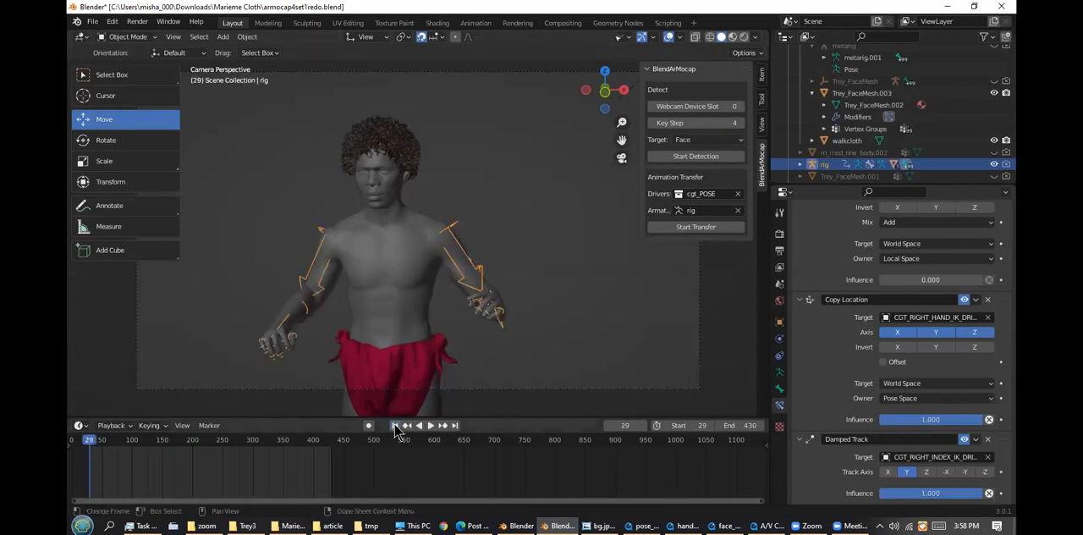
pyautogui.moveTo(86, 438); pyautogui.dragTo(190, 441)
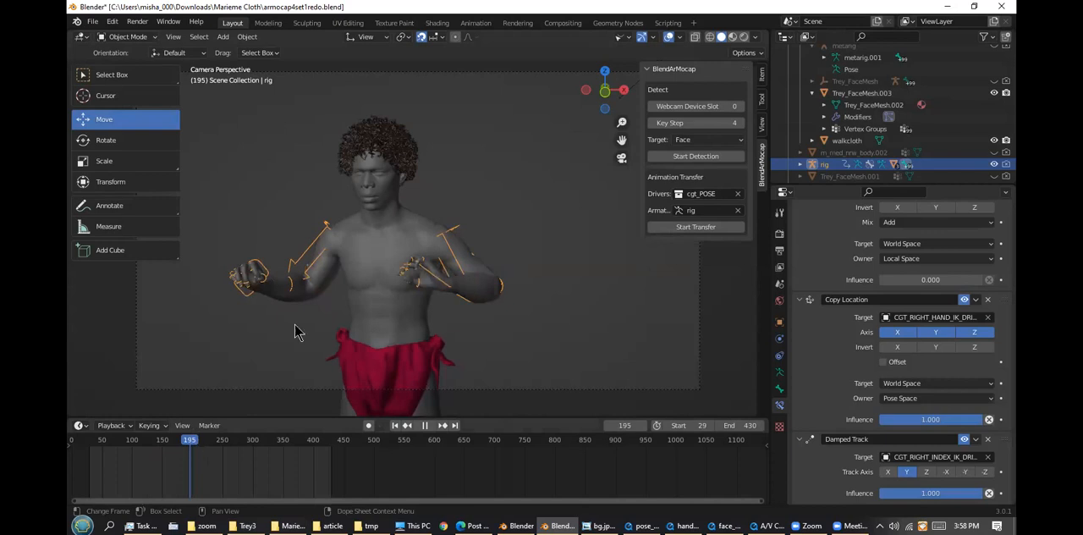
pyautogui.press('space')
# Choose the cgt_FACE collection as the drivers and transfer its animation to the rig armature
pyautogui.click(712, 195)
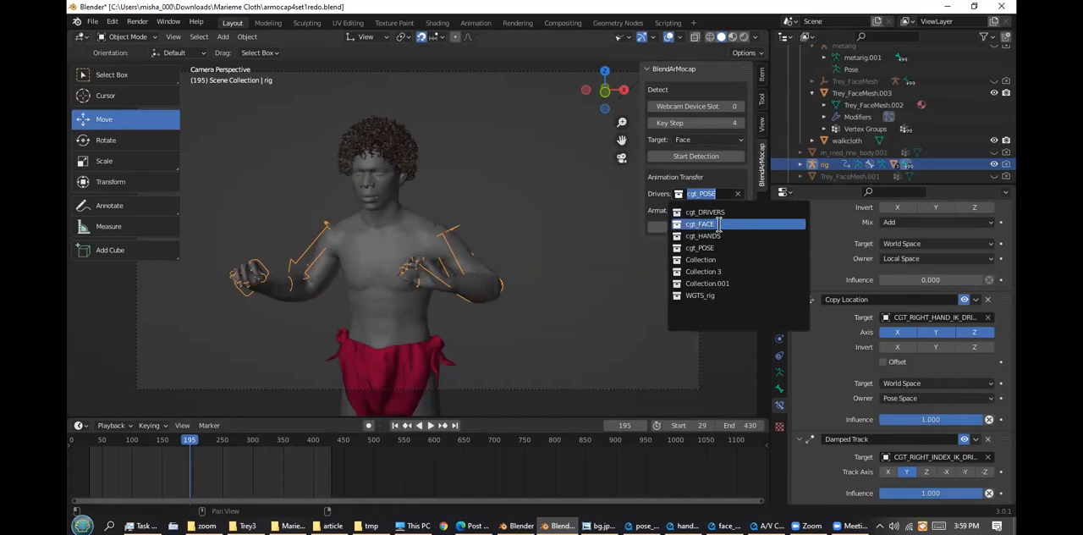
pyautogui.click(719, 224)
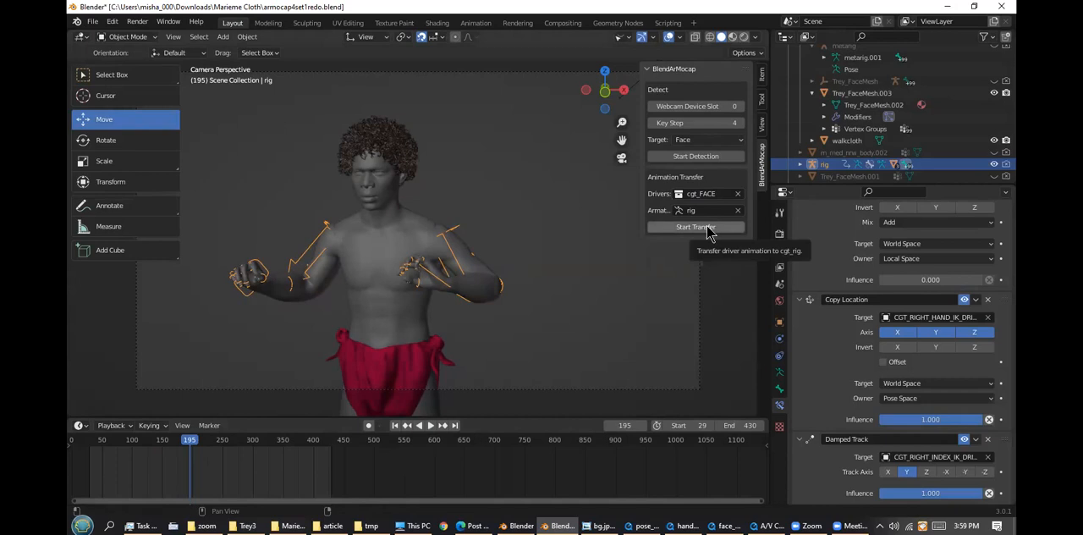
pyautogui.click(709, 234)
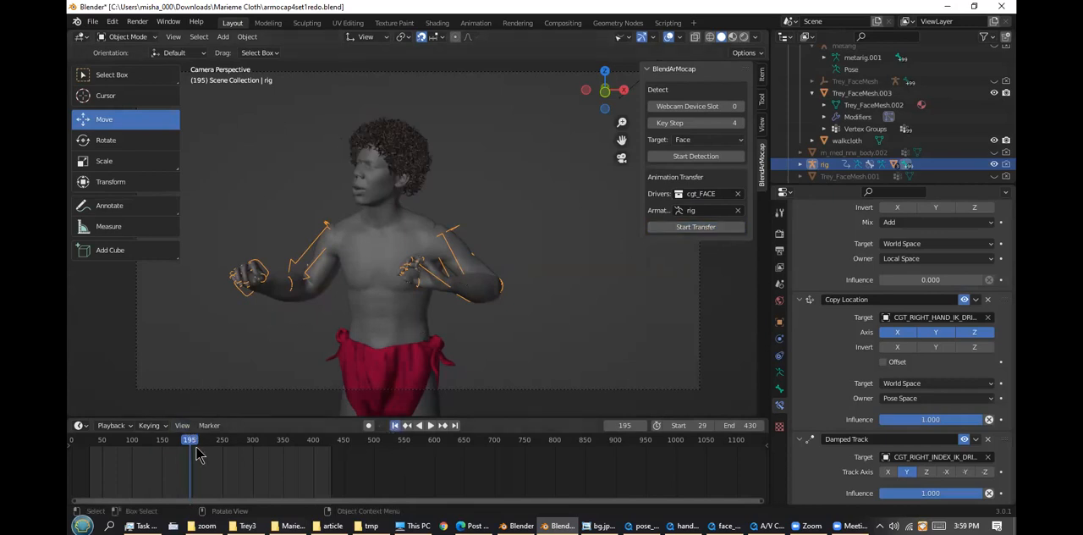
# Play the animation with the transferred face motion from the start frame, and scrub back to frame 62
pyautogui.hotkey('shift', 'Left')
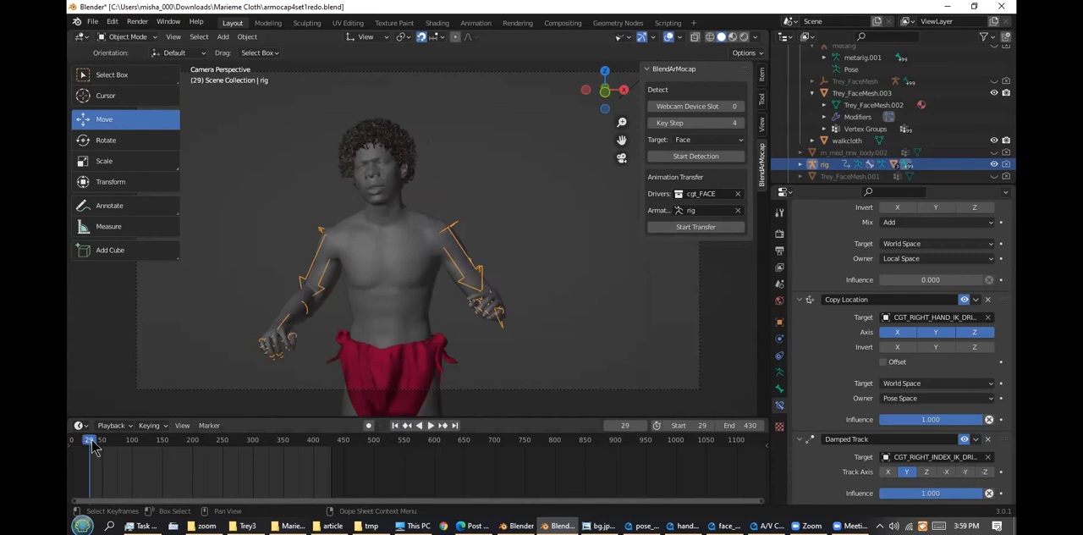
pyautogui.press('space')
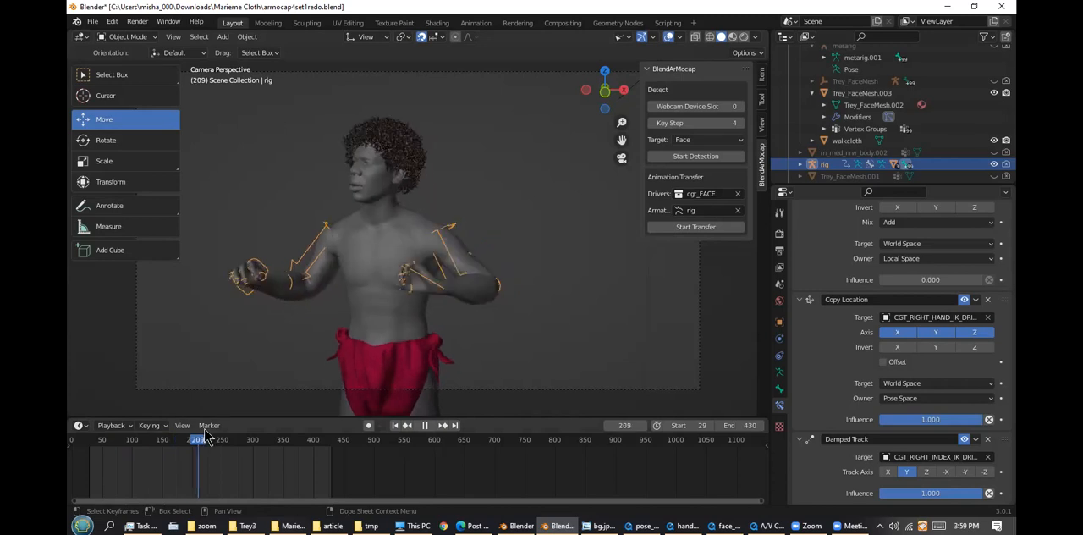
pyautogui.moveTo(171, 434); pyautogui.dragTo(108, 453)
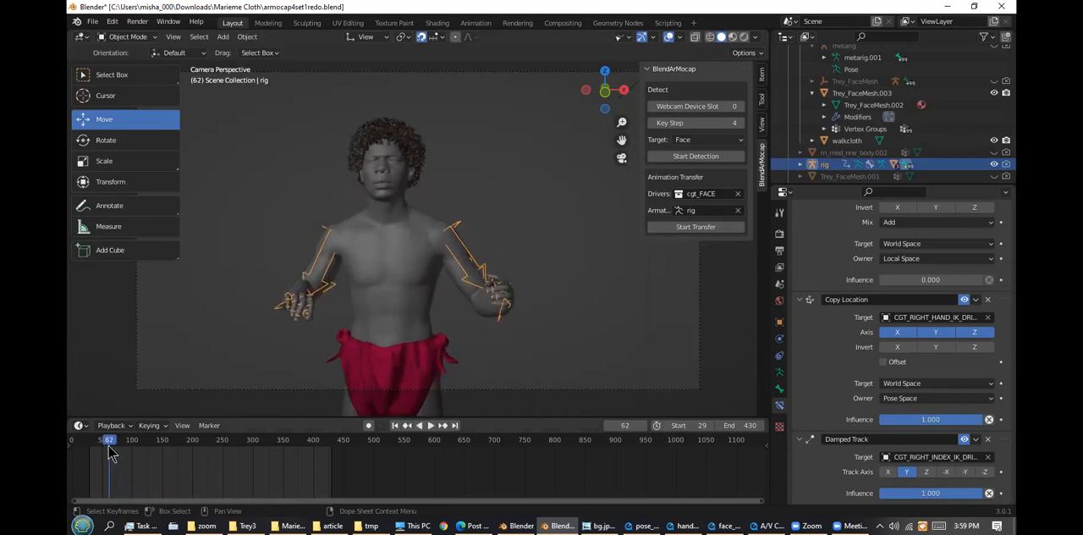
pyautogui.click(975, 7)
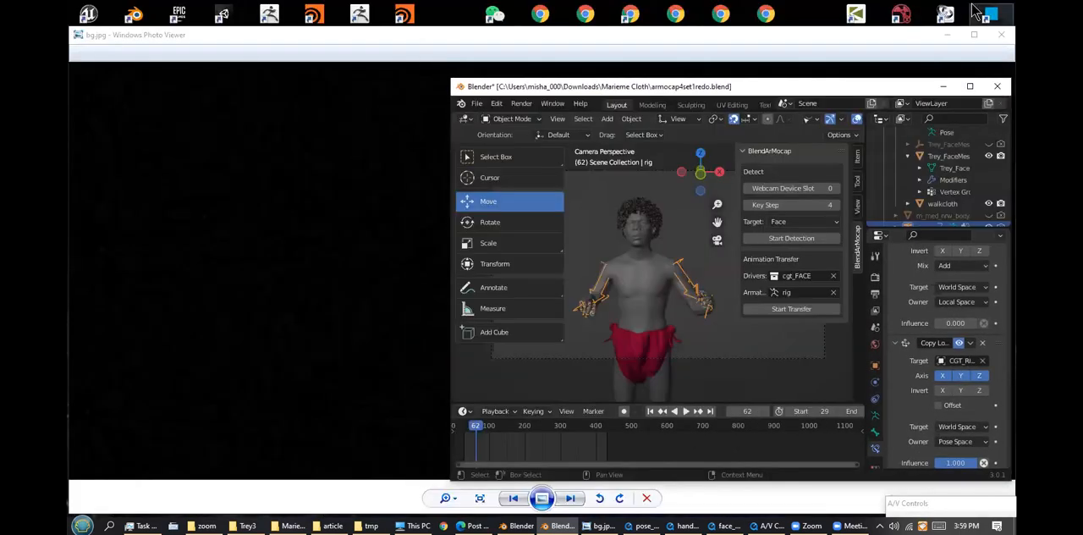